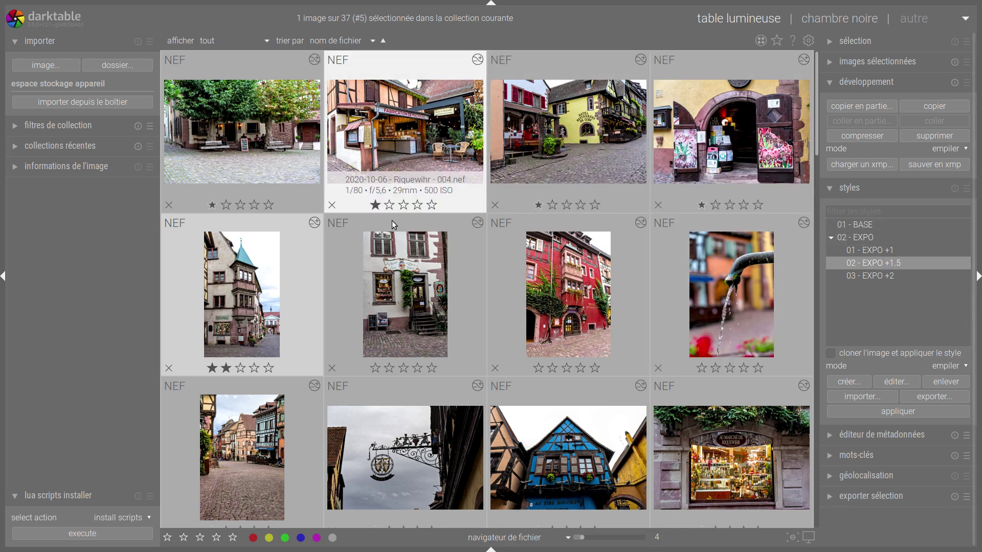
Browse the collection's first photos in full-window preview, from 003.nef to 009.nef, and return to the thumbnail grid.
scroll(268, 244, down, 1)
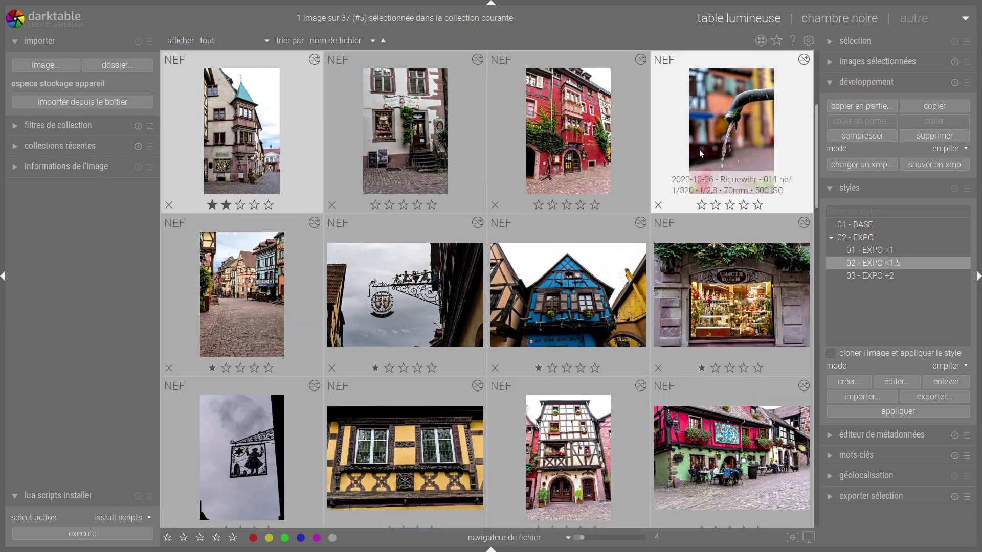
scroll(667, 188, up, 1)
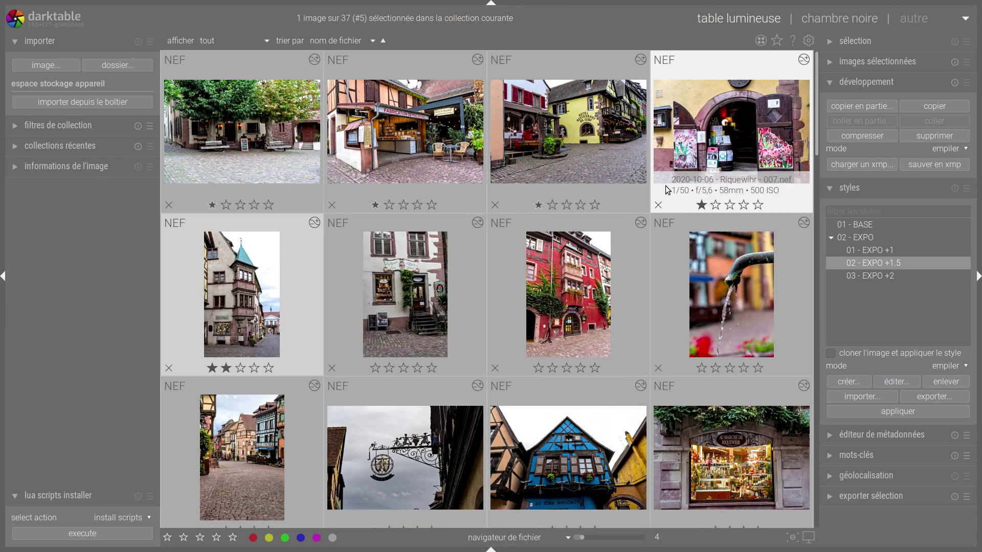
click(285, 151)
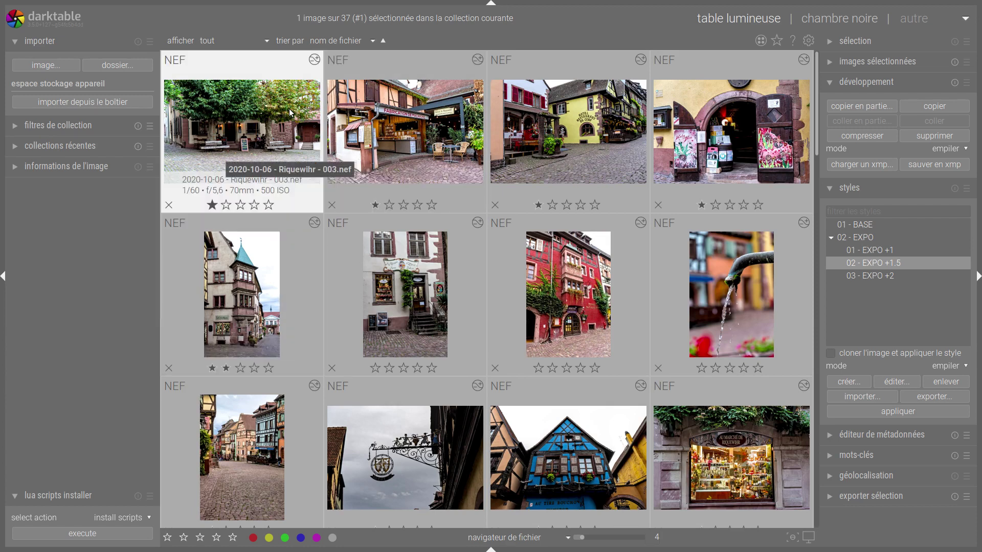
key(w)
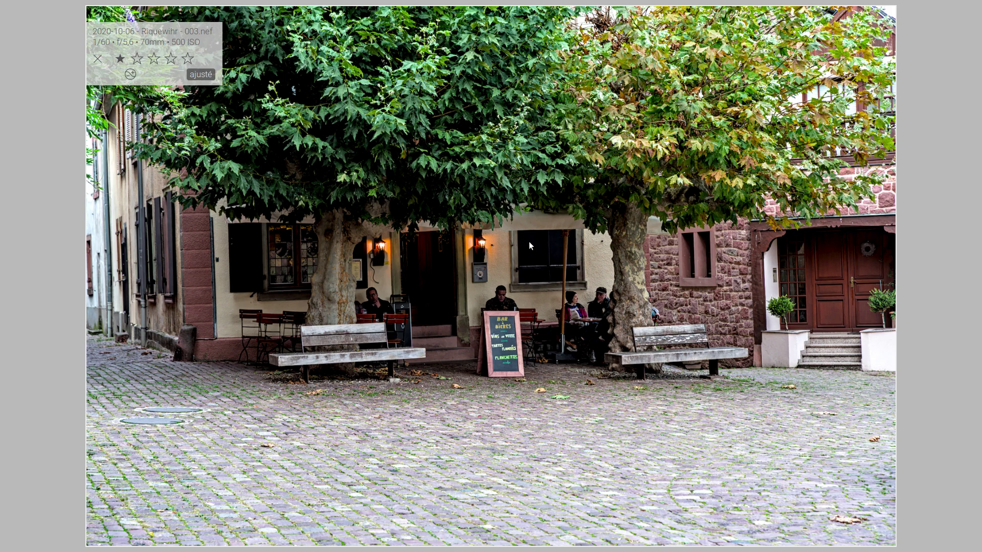
key(Right)
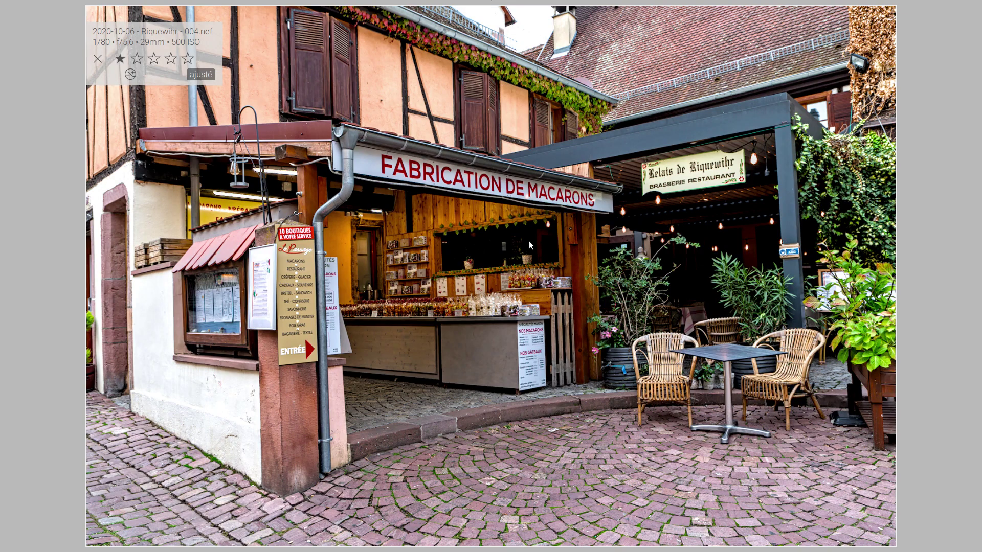
key(Right)
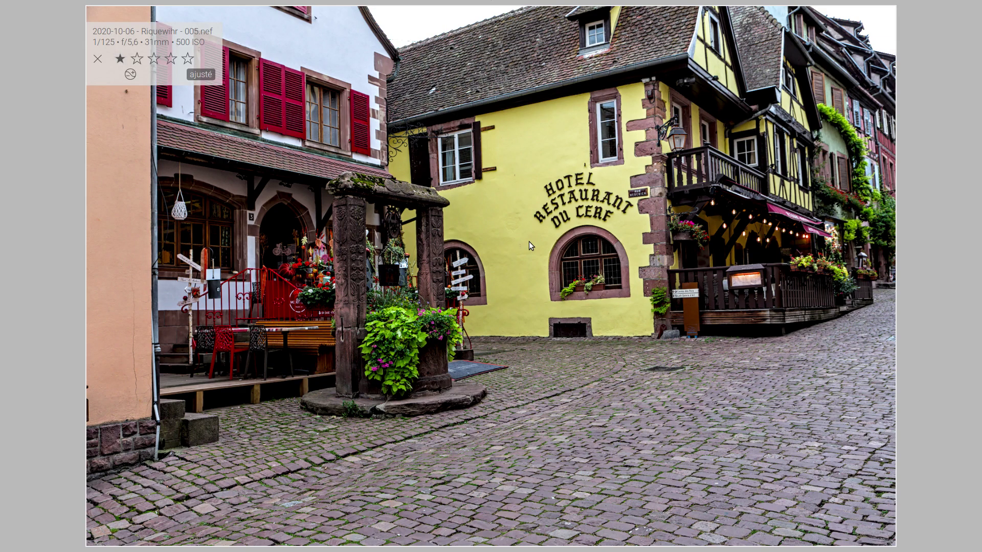
key(Right)
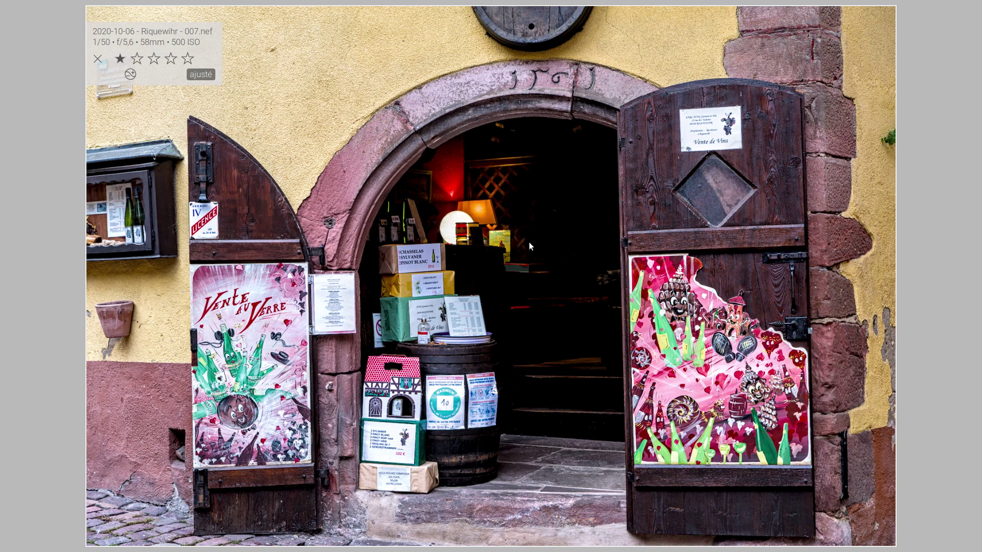
key(Right)
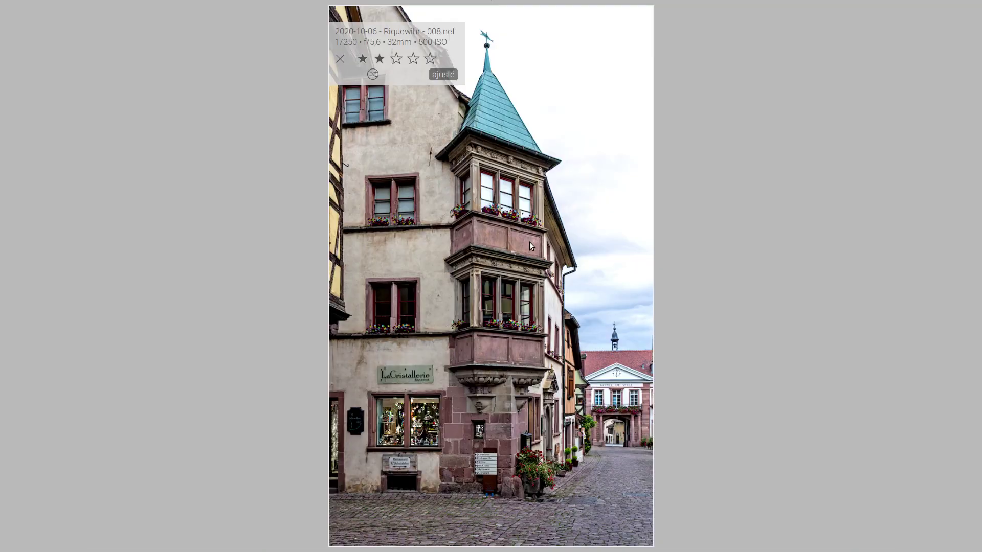
key(Right)
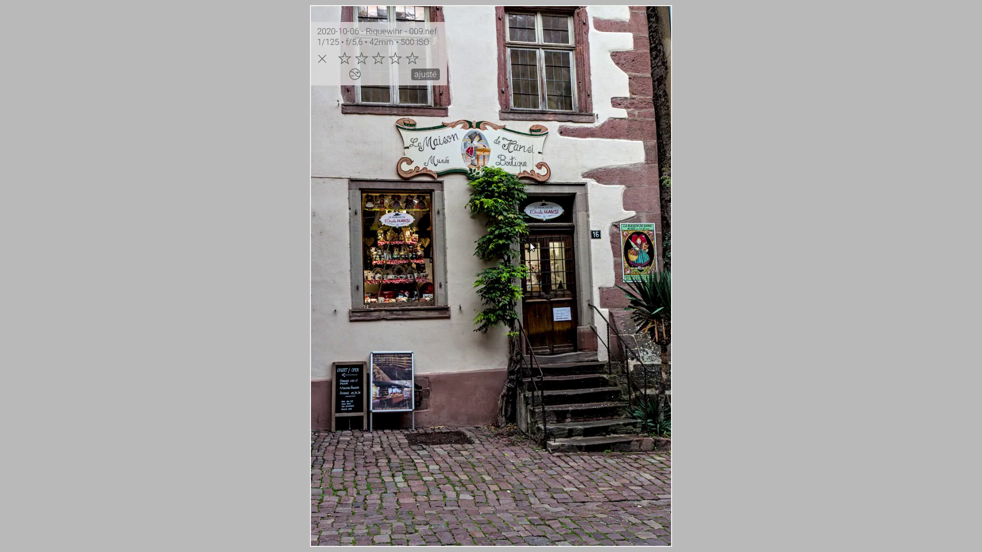
key(Escape)
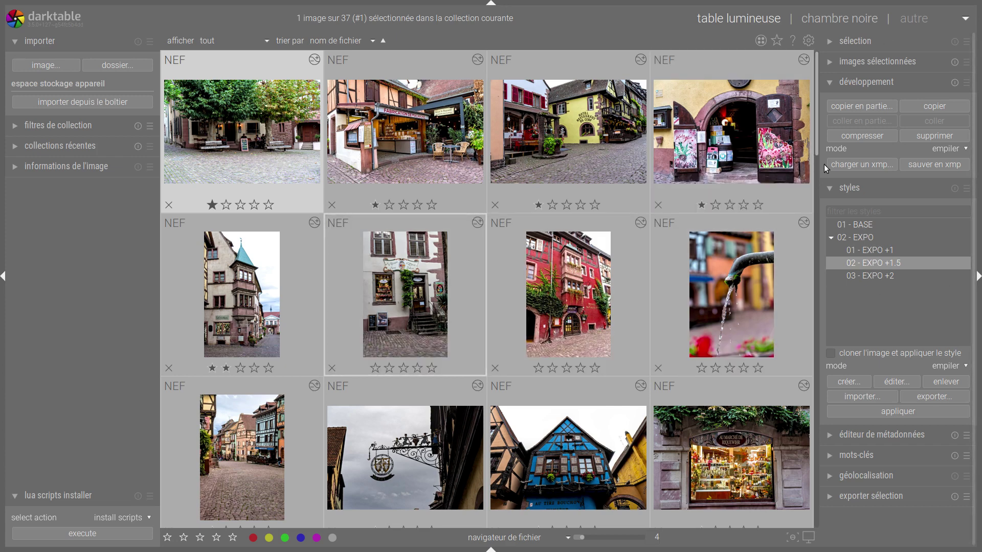
Collapse the styles and développement modules in the lighttable.
click(831, 189)
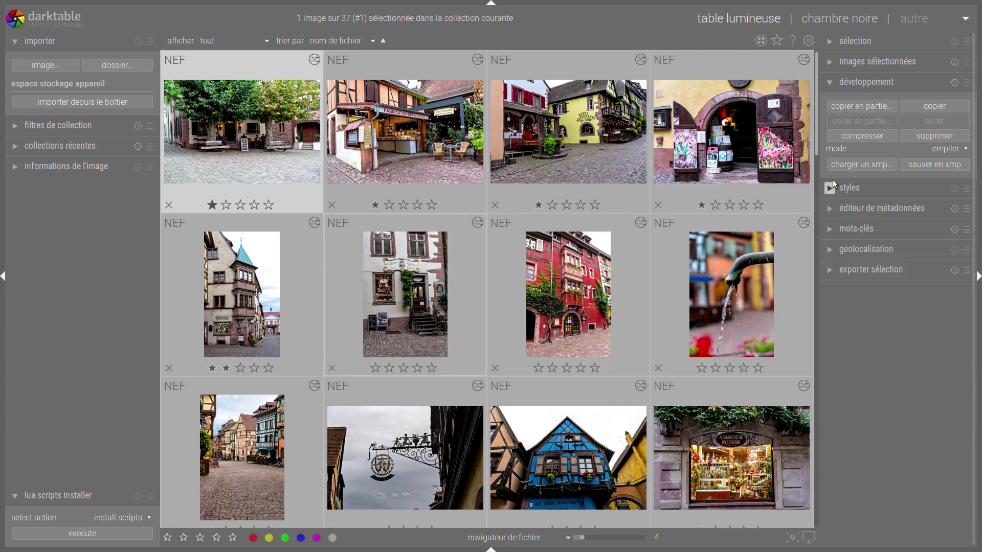
click(830, 81)
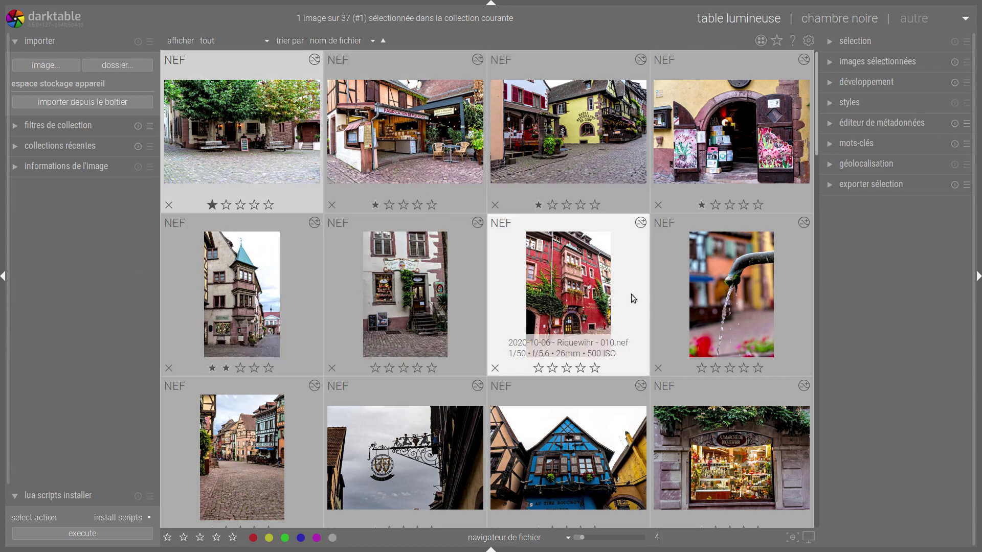
Open the photo of the corner building with the turquoise turret in the darkroom and hide the histogram.
click(244, 294)
double_click(243, 295)
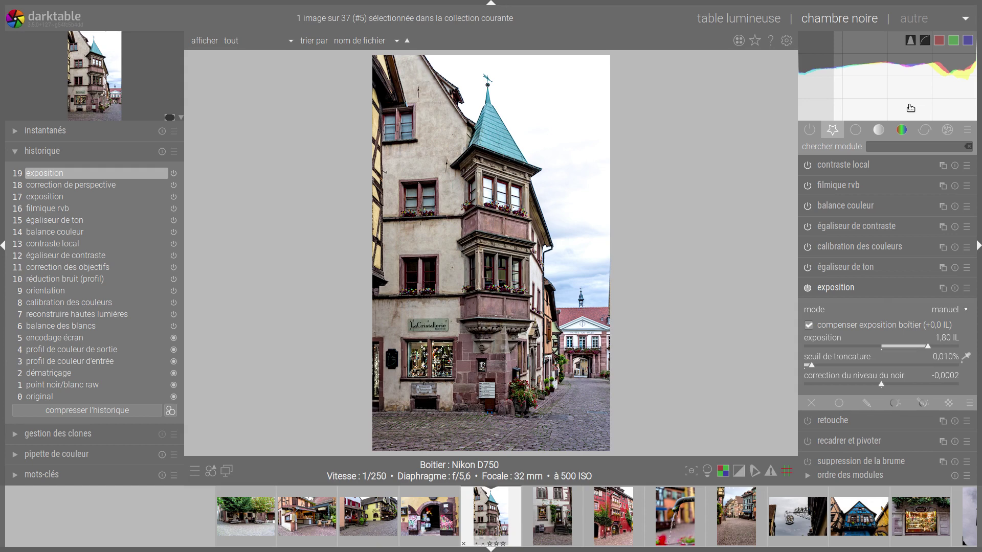
key(ctrl+shift+h)
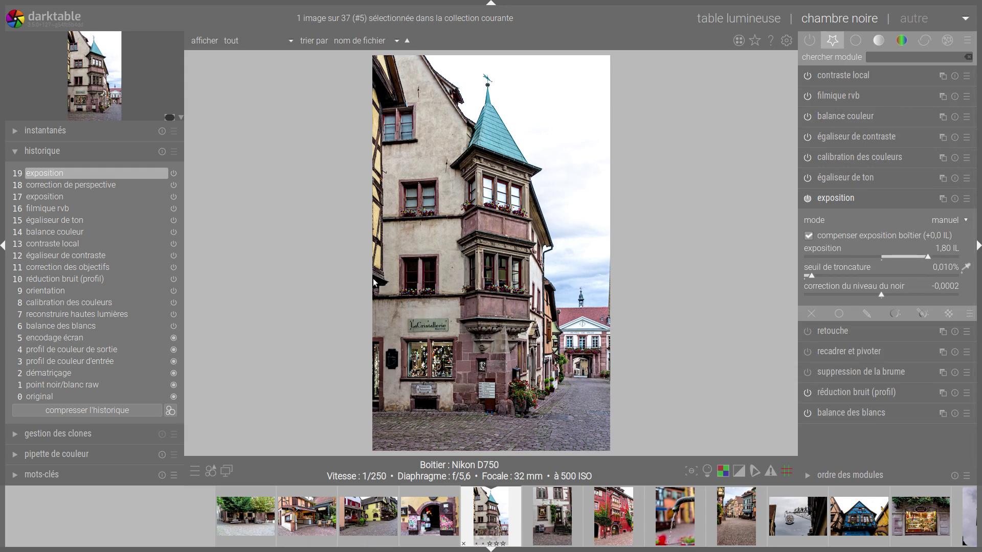
Lower the photo's exposure to 1,20 IL in the exposition module.
click(842, 198)
click(843, 198)
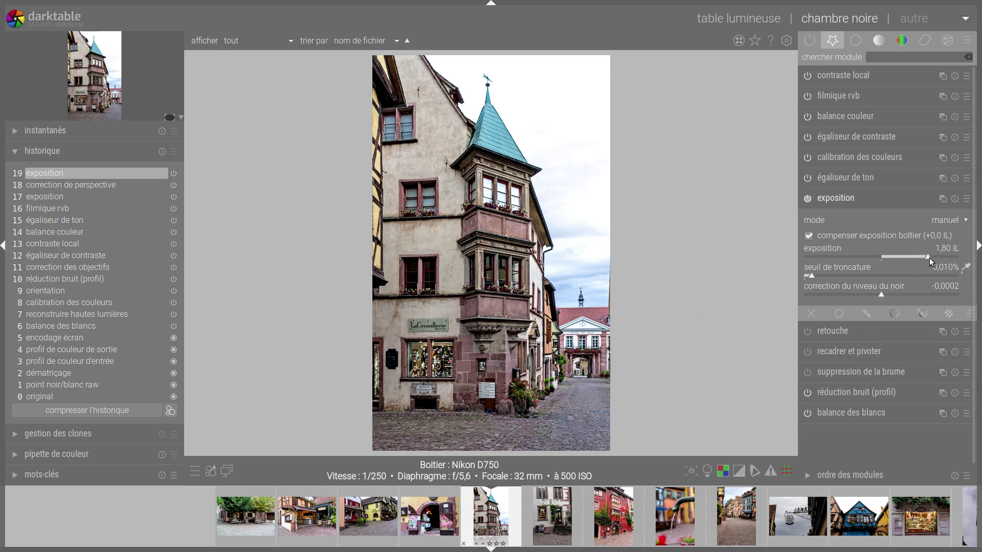
mouse_move(929, 257)
mouse_down()
mouse_move(863, 260)
mouse_move(913, 257)
mouse_up()
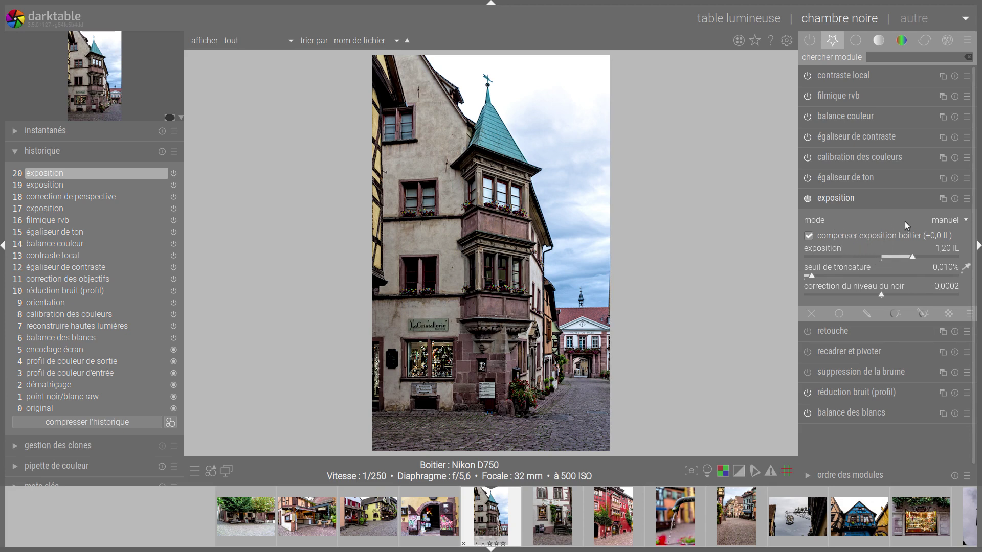
Set the photo's exposure to exactly 1.8 IL.
drag(913, 257, 923, 259)
right_click(923, 259)
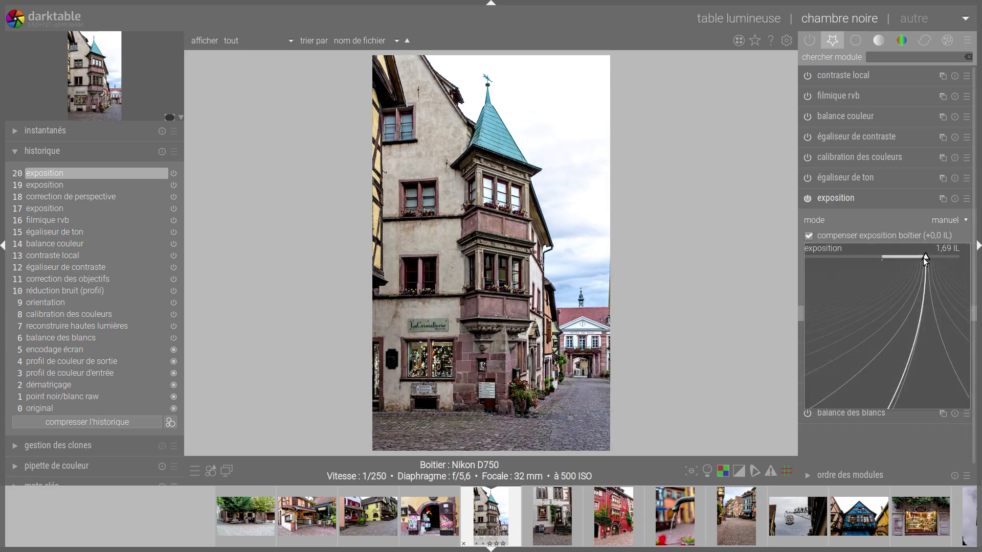
text(1.8)
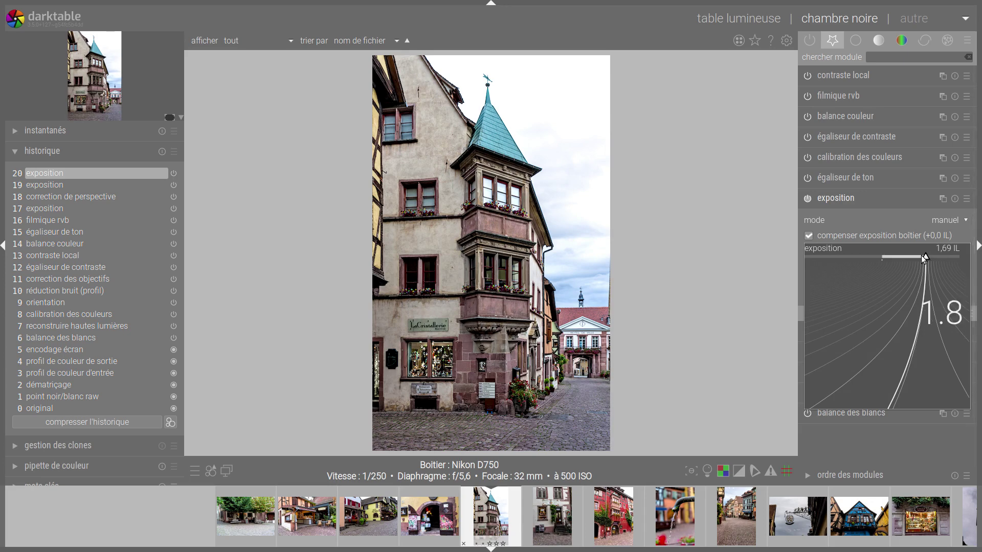
key(Return)
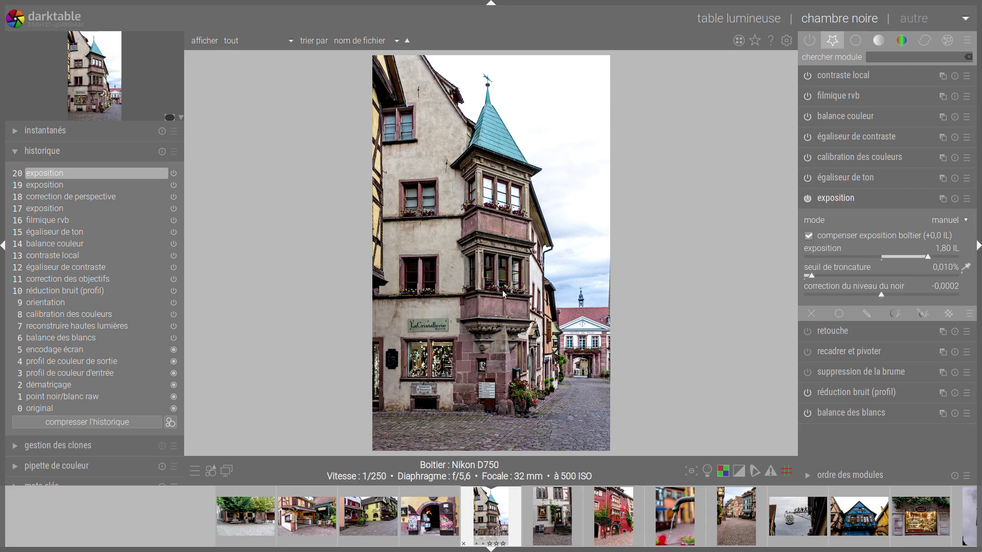
Preview the photo in the colour assessment view with a white frame, and return to the normal view.
click(707, 470)
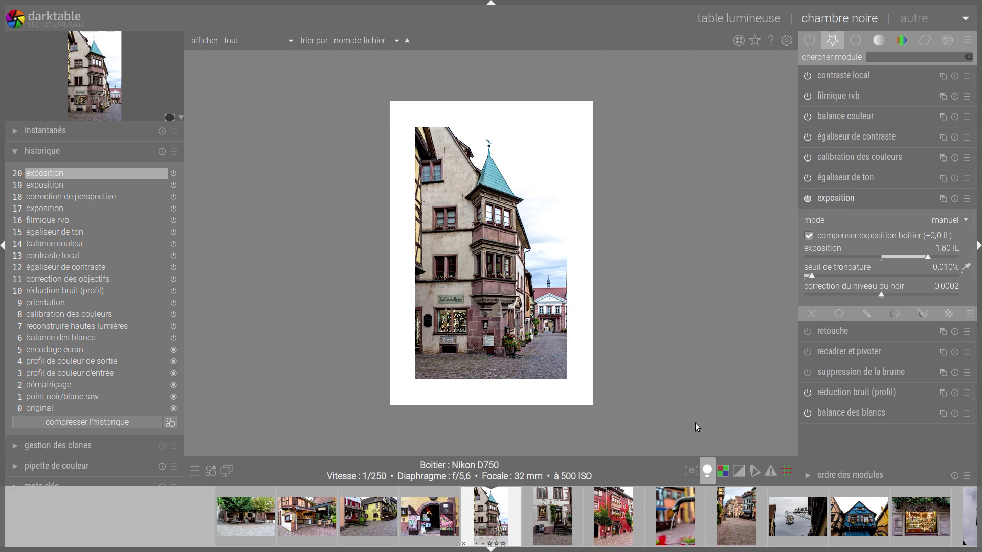
click(708, 472)
click(708, 472)
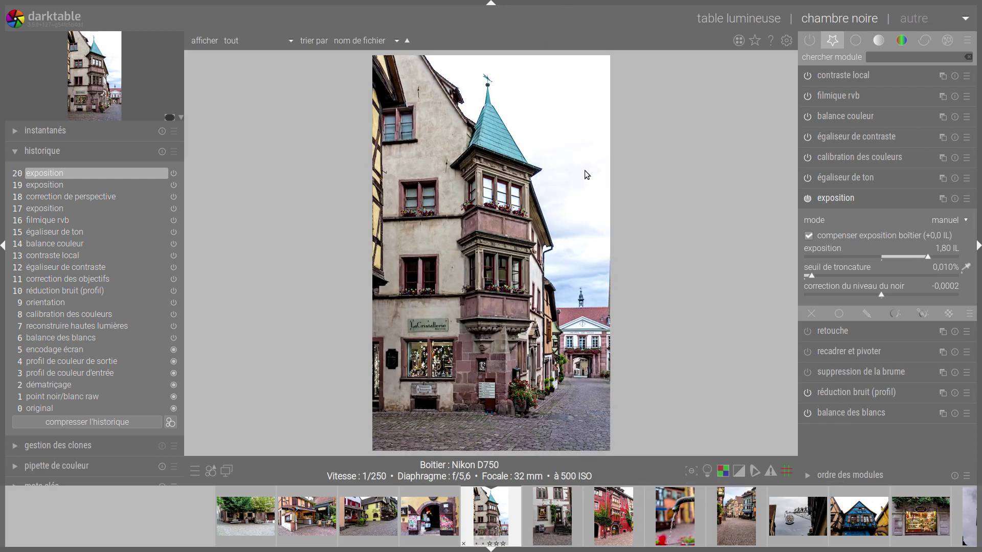
Turn on the clipping indicator, try a 98,07% upper threshold, restore 100%, and keep the rouge et bleu colour scheme.
click(738, 471)
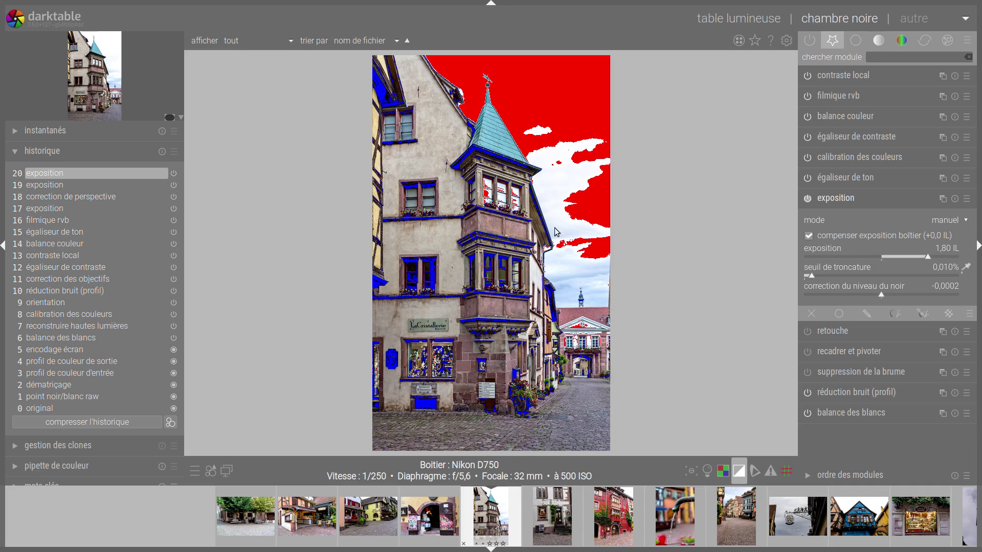
right_click(739, 473)
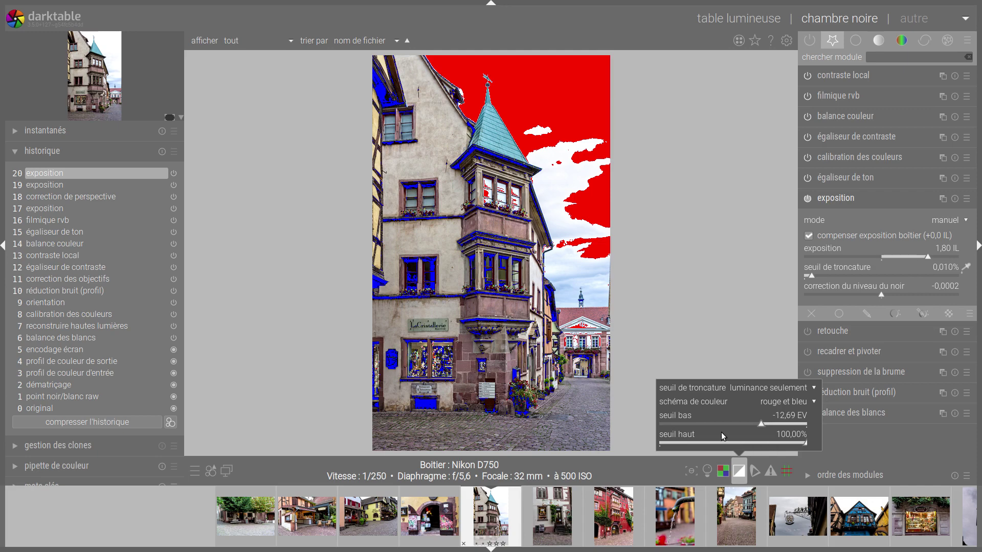
drag(807, 445, 805, 444)
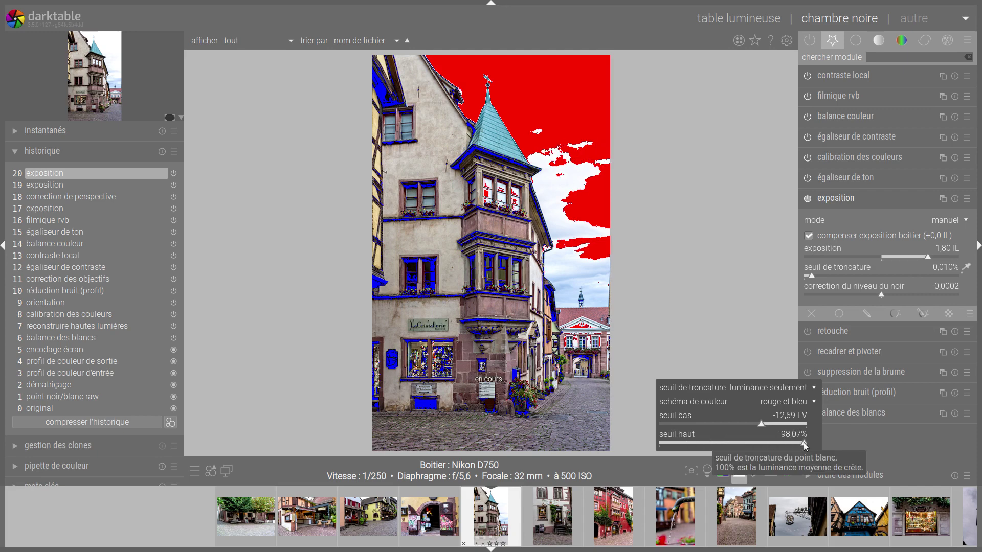
drag(806, 445, 807, 445)
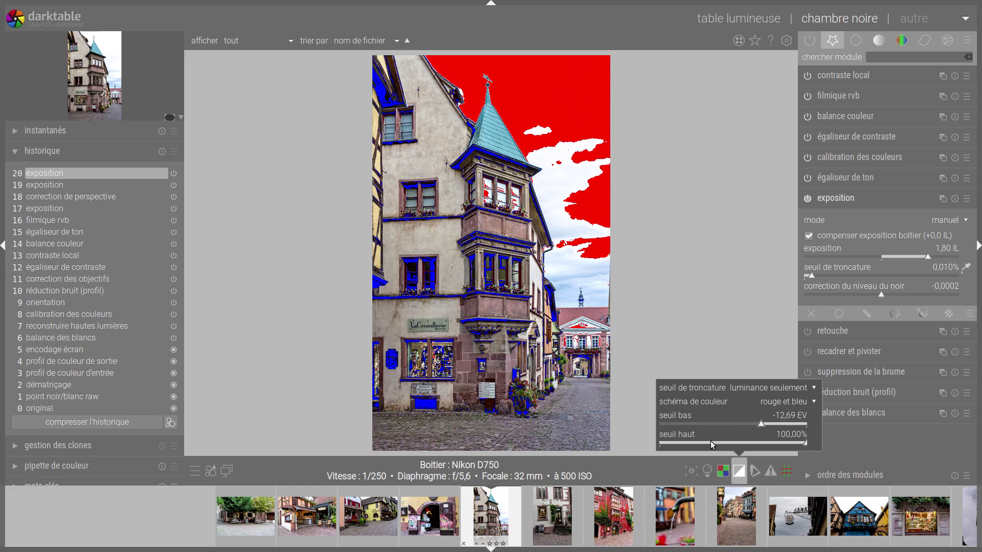
click(796, 403)
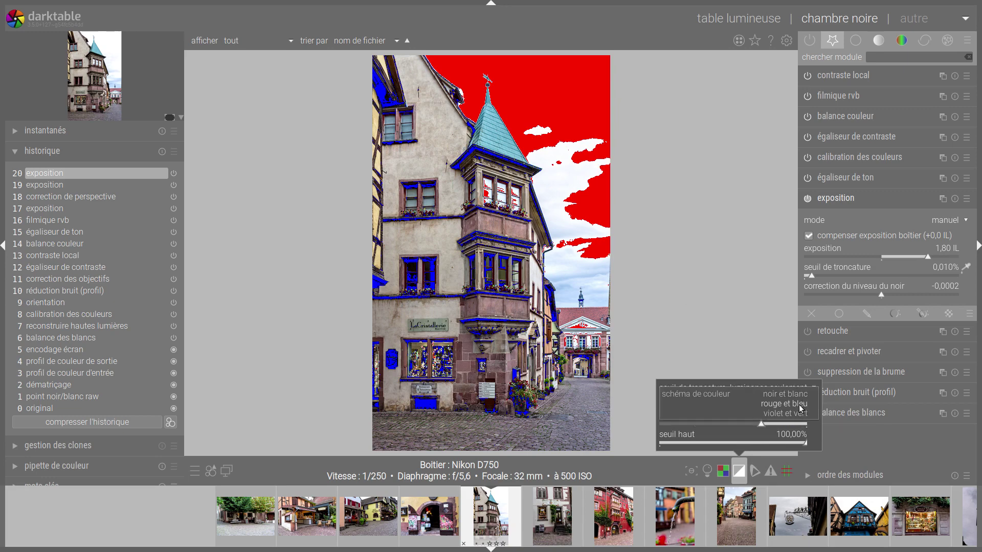
click(800, 408)
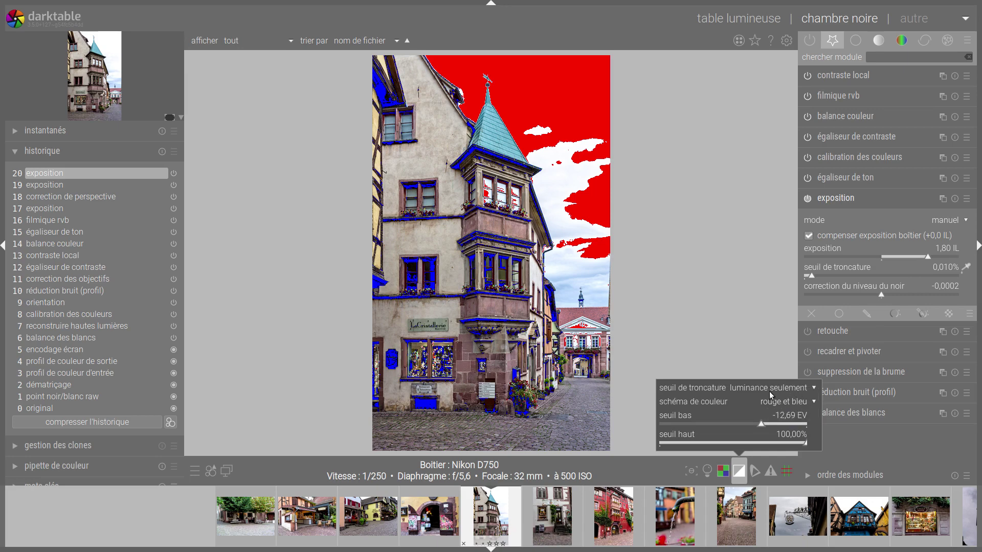
Preview the clipping with the gamut complet mode and switch it back to luminance seulement.
click(801, 389)
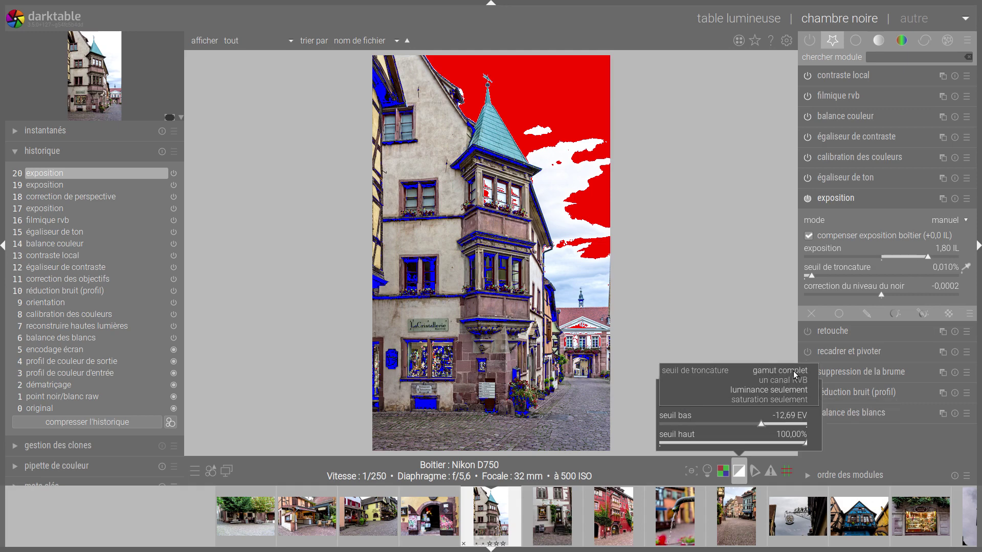
click(793, 371)
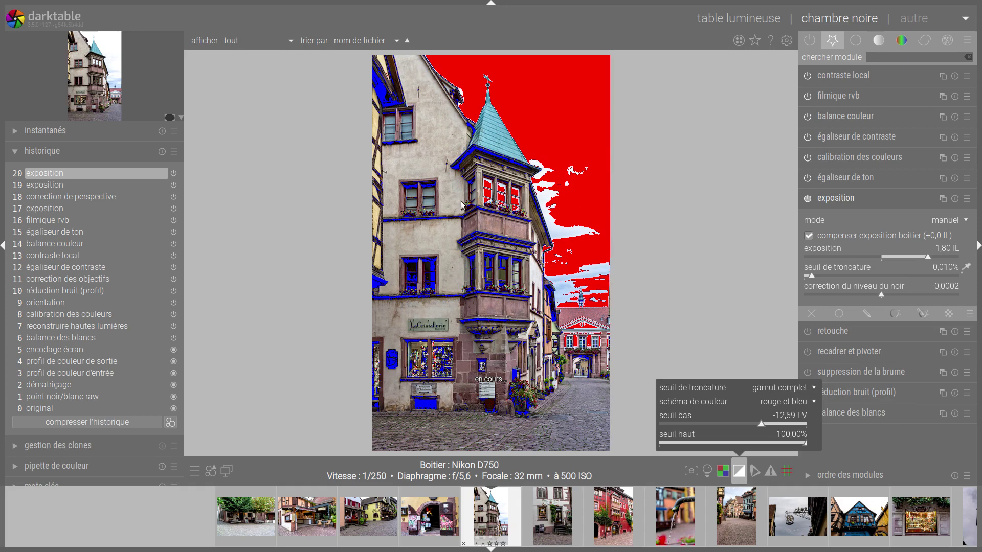
click(802, 388)
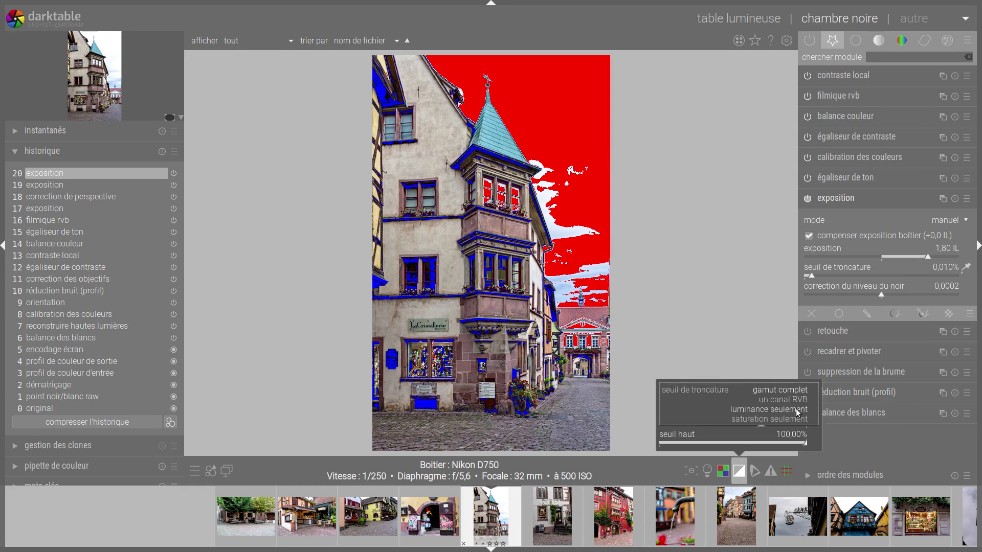
click(799, 413)
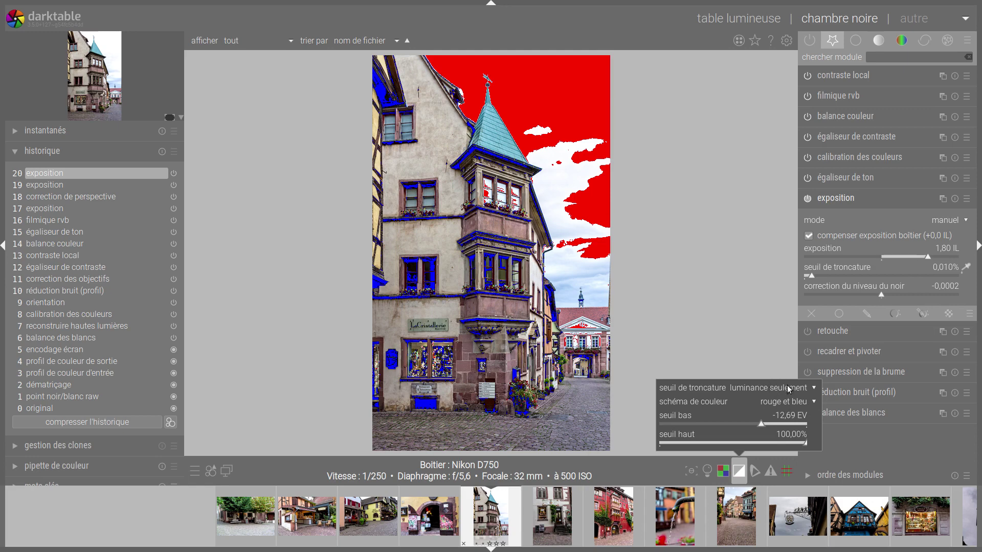
click(744, 294)
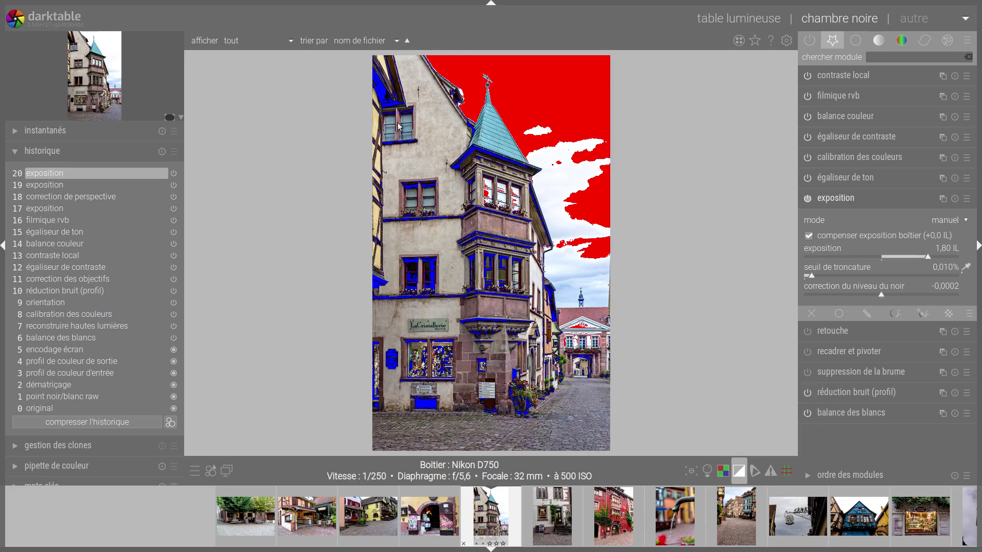
Open the filmique rvb module in place of exposition, review the clipping indicator's settings, and turn the indicator off.
click(842, 200)
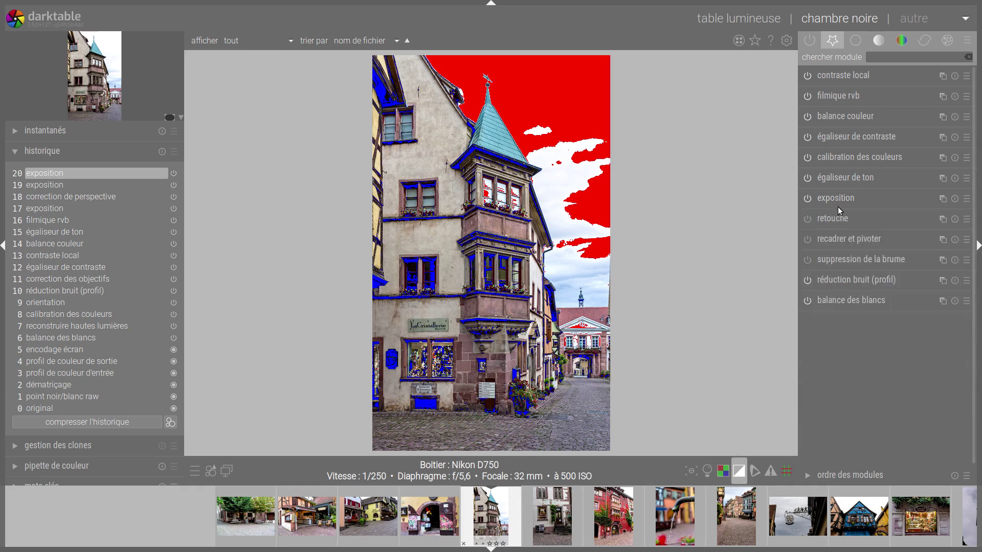
click(834, 94)
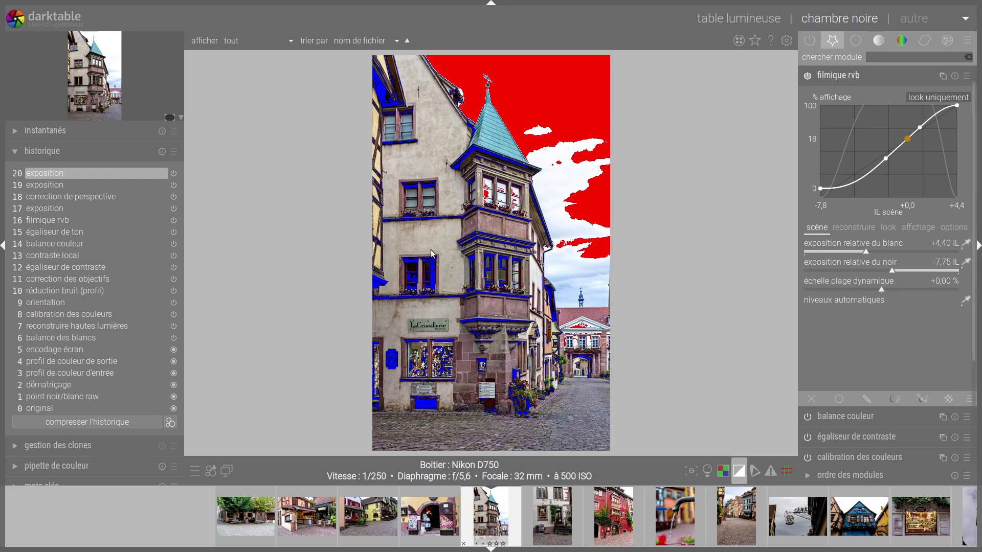
right_click(736, 465)
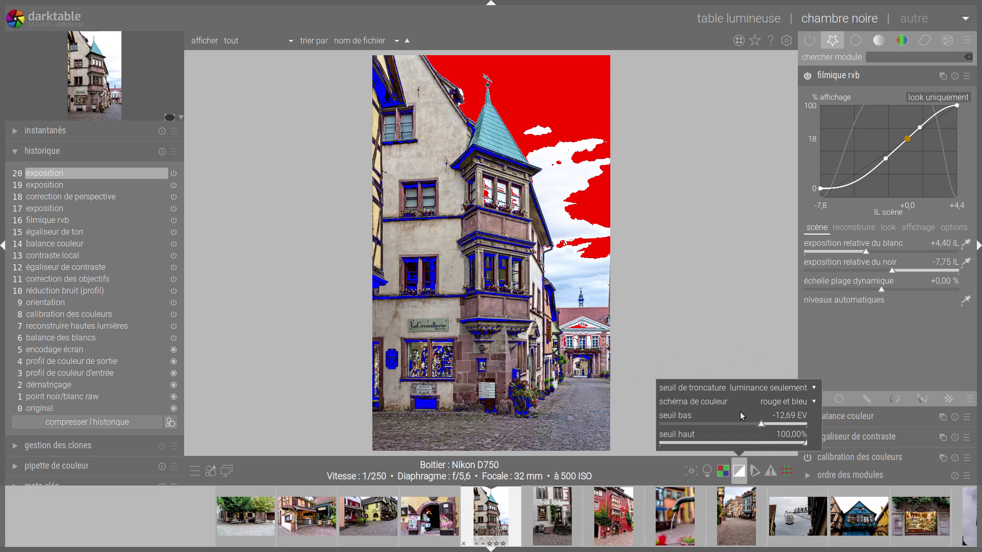
click(717, 342)
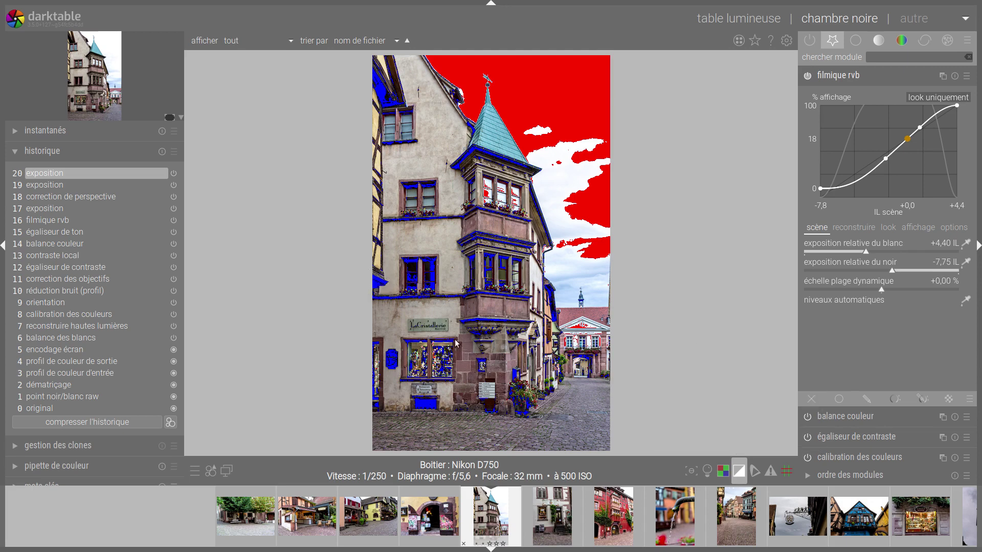
click(733, 467)
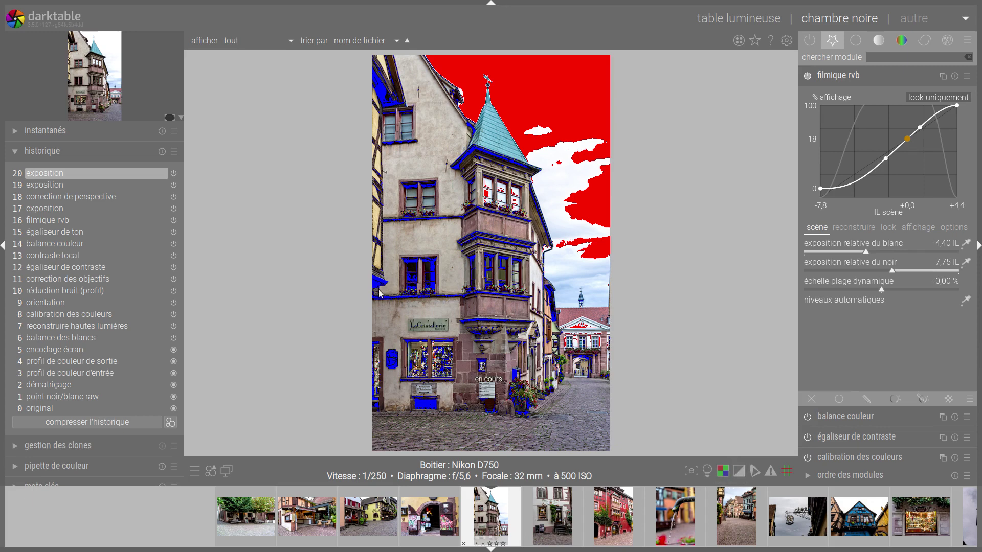
Examine the shadow detail around the dark windows and the roof edge at 100% zoom, and return to the full photo.
scroll(376, 282, up, 3)
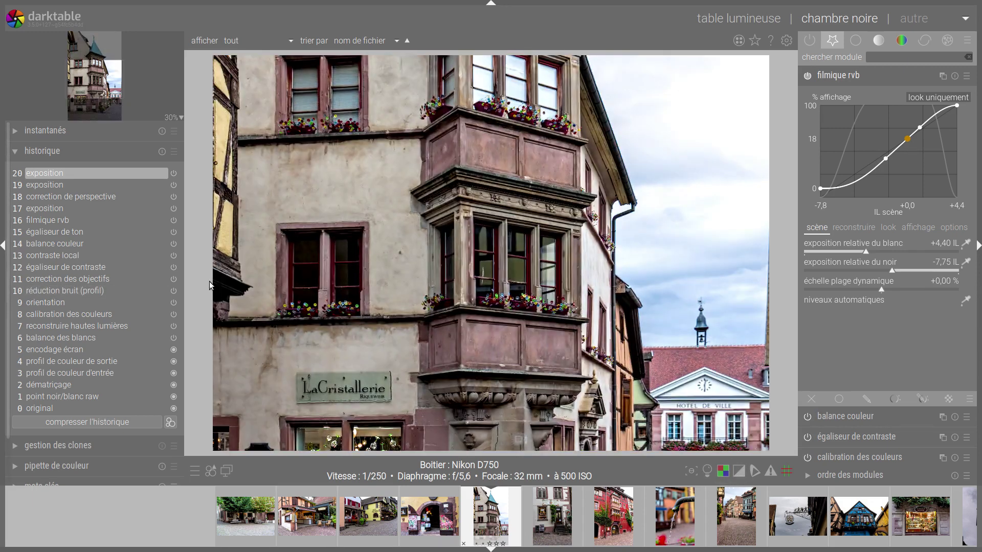
scroll(209, 281, up, 2)
scroll(194, 302, up, 2)
scroll(208, 308, up, 2)
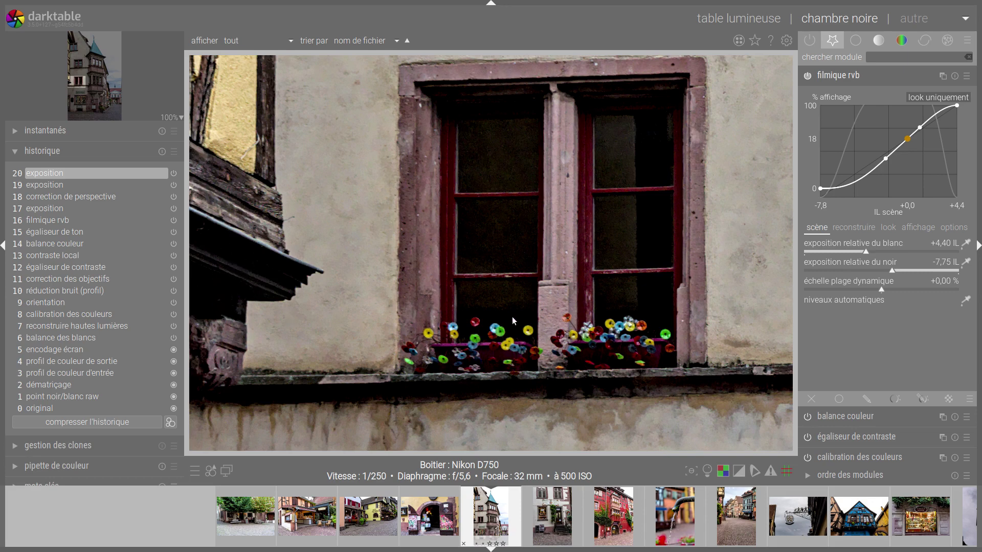
scroll(511, 318, down, 5)
scroll(512, 320, down, 2)
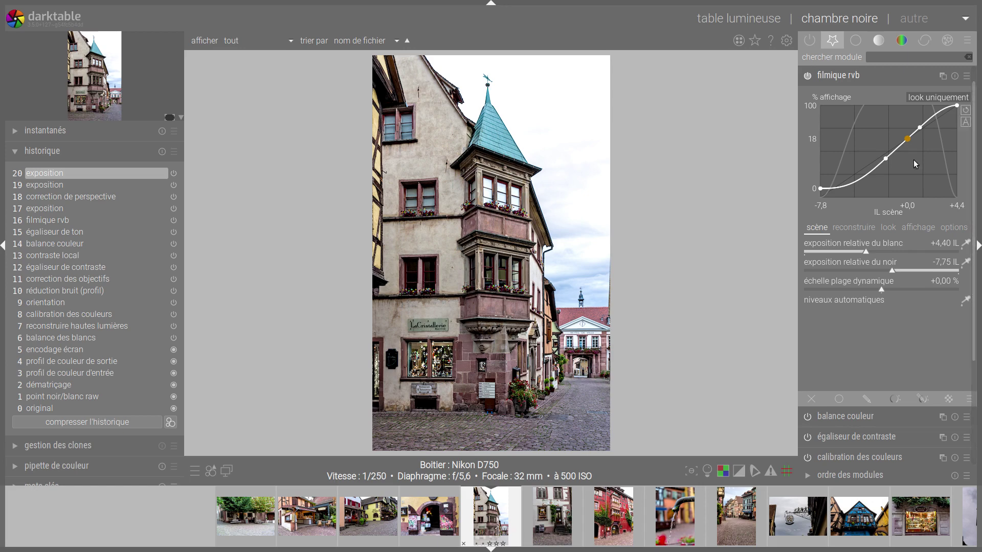
Review the préserver couleur choices in filmique rvb's options and keep norme puissance RVB.
scroll(976, 281, up, 1)
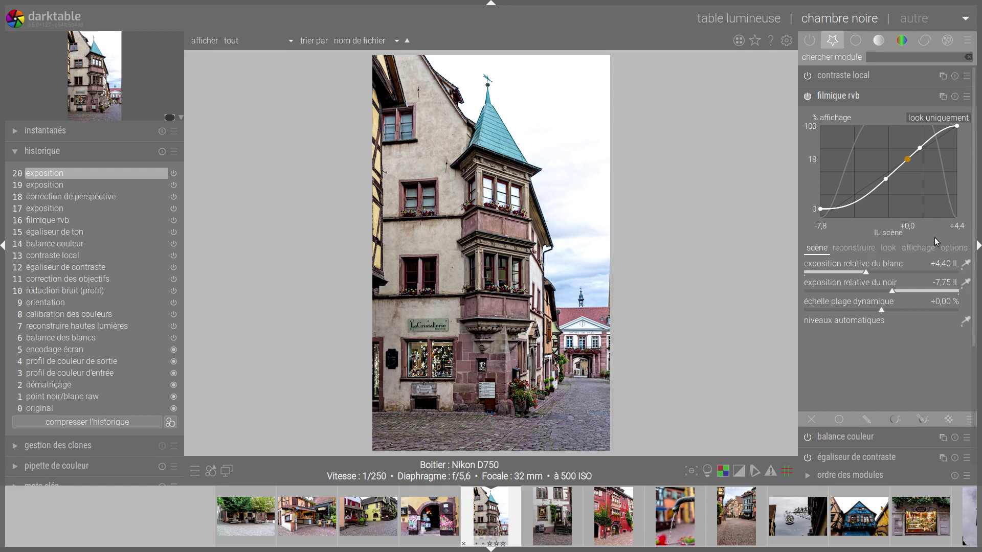
click(959, 251)
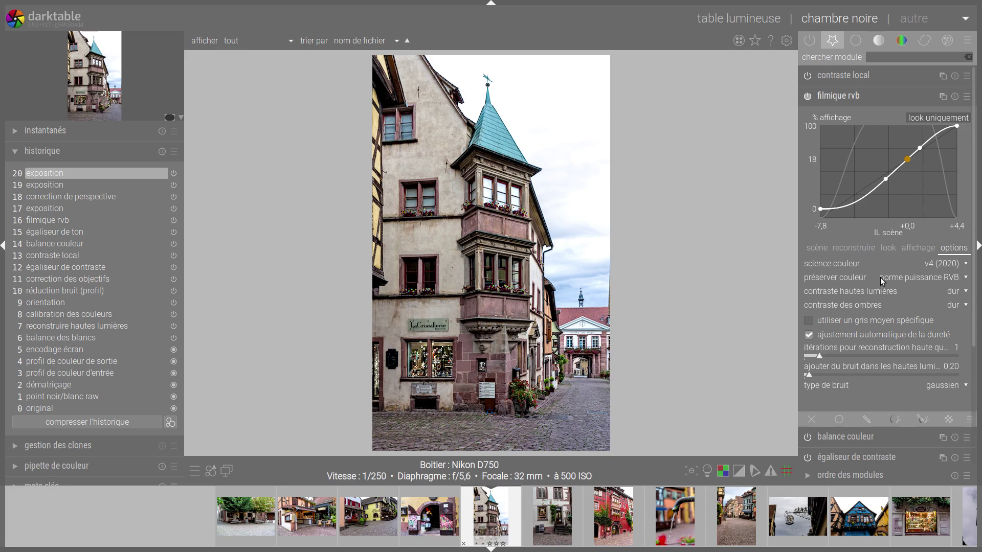
click(958, 278)
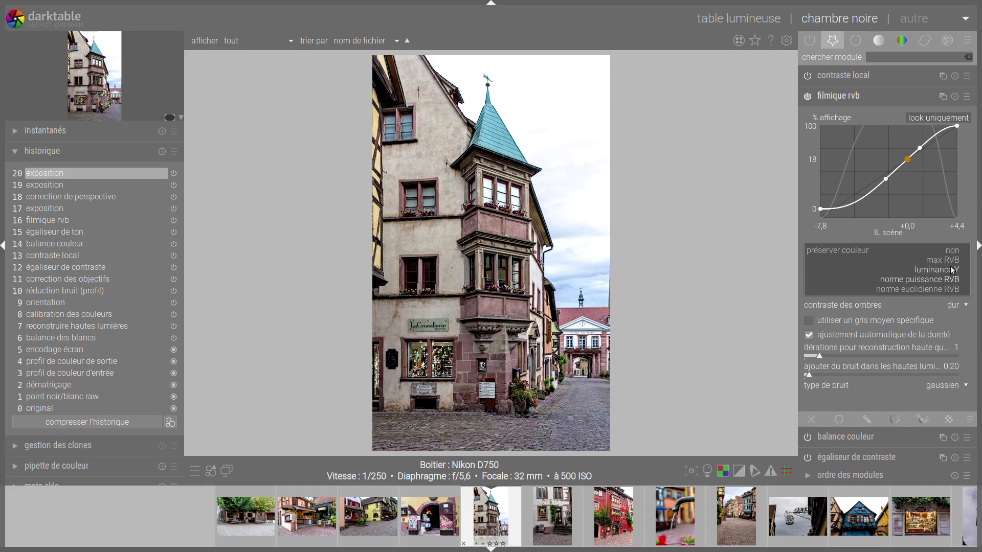
click(954, 281)
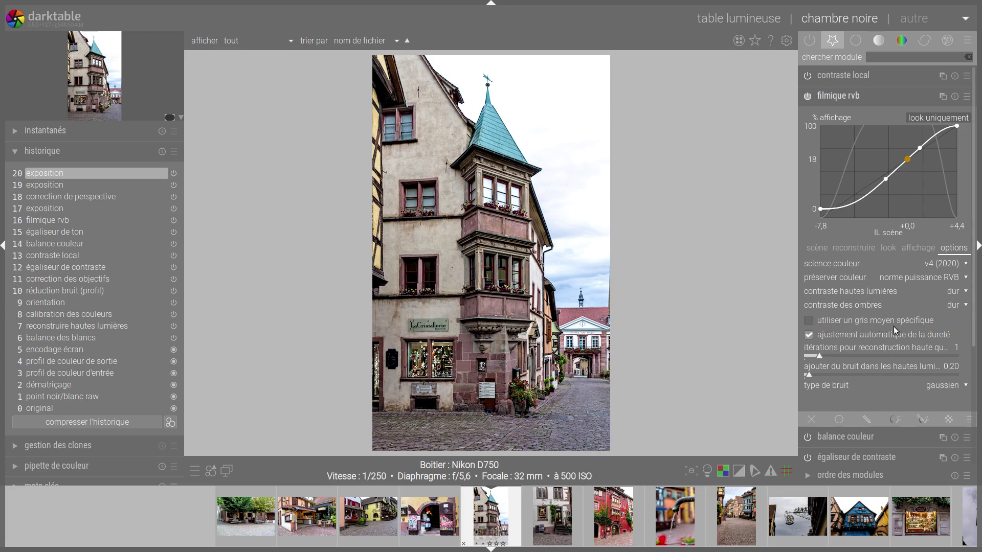
Try the utiliser un gris moyen spécifique option, check filmique rvb's scène settings, and turn the option off again.
click(809, 321)
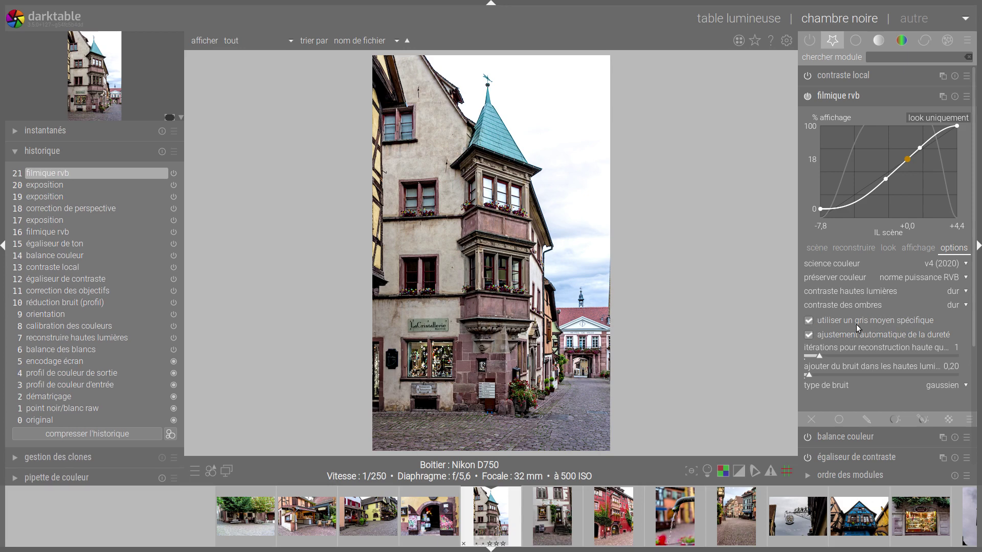
click(818, 249)
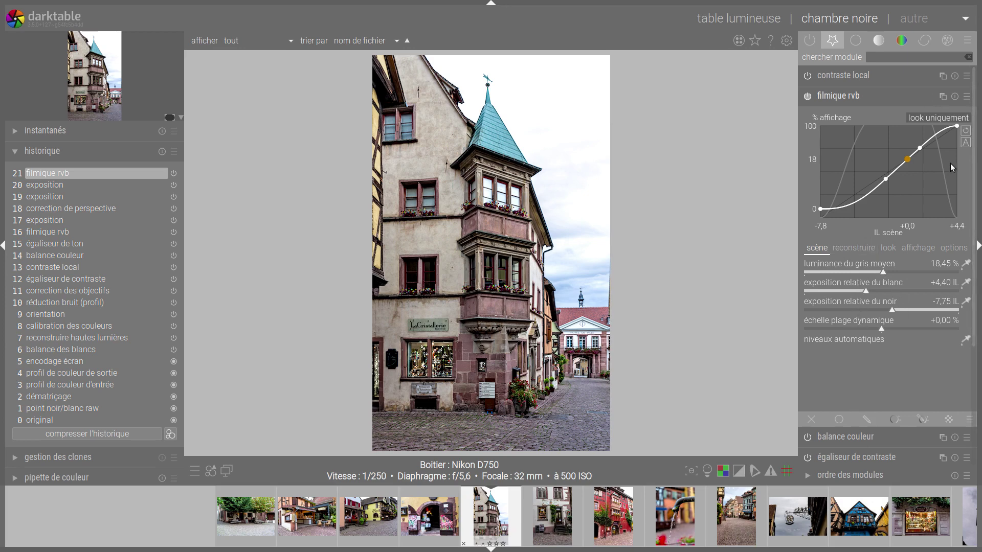
click(954, 248)
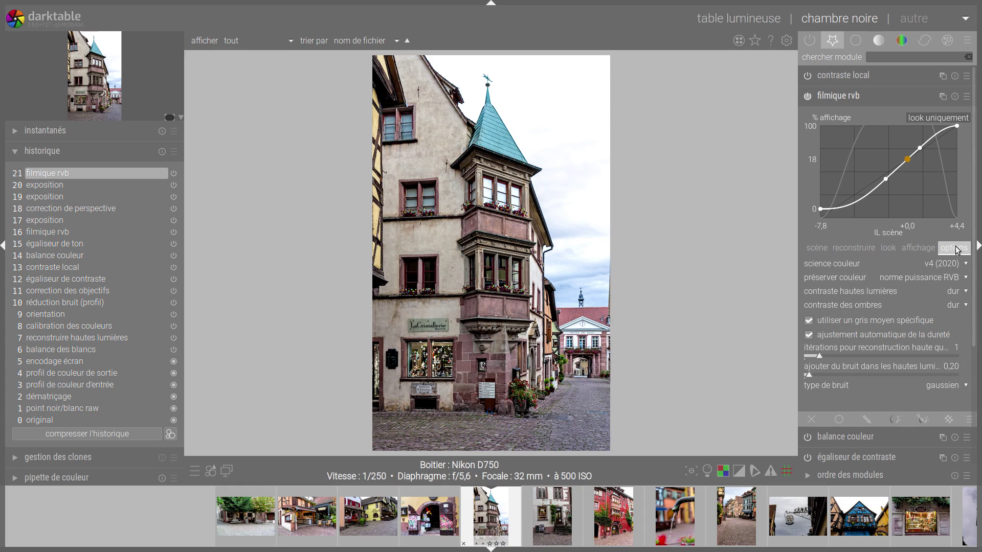
click(808, 321)
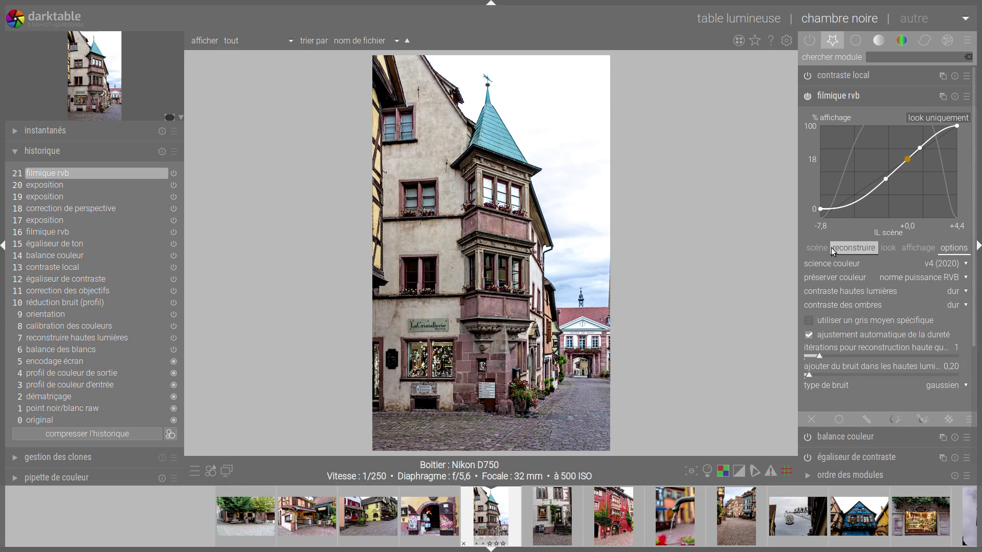
click(818, 248)
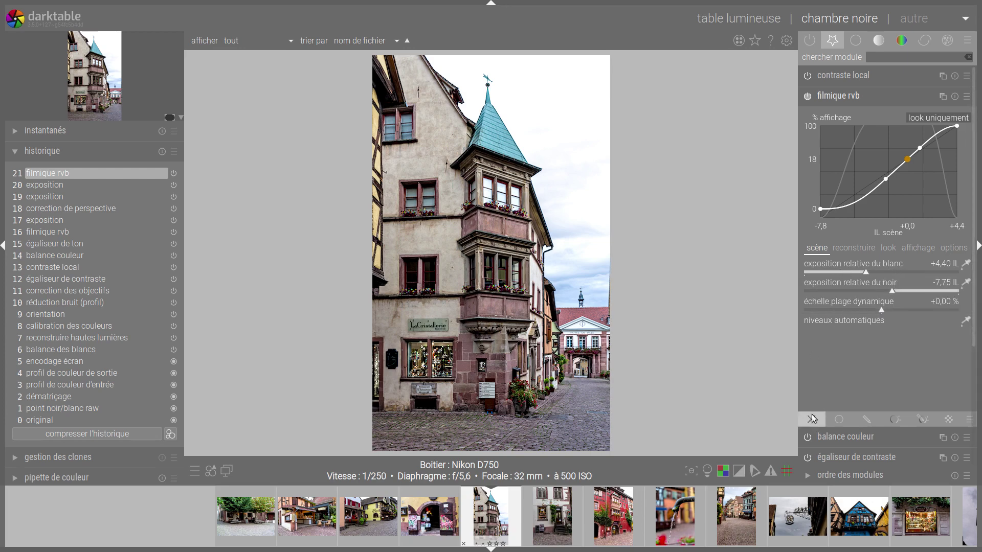
Review filmique rvb's options, affichage and look settings, and preview the curve graph without its axis labels.
click(954, 248)
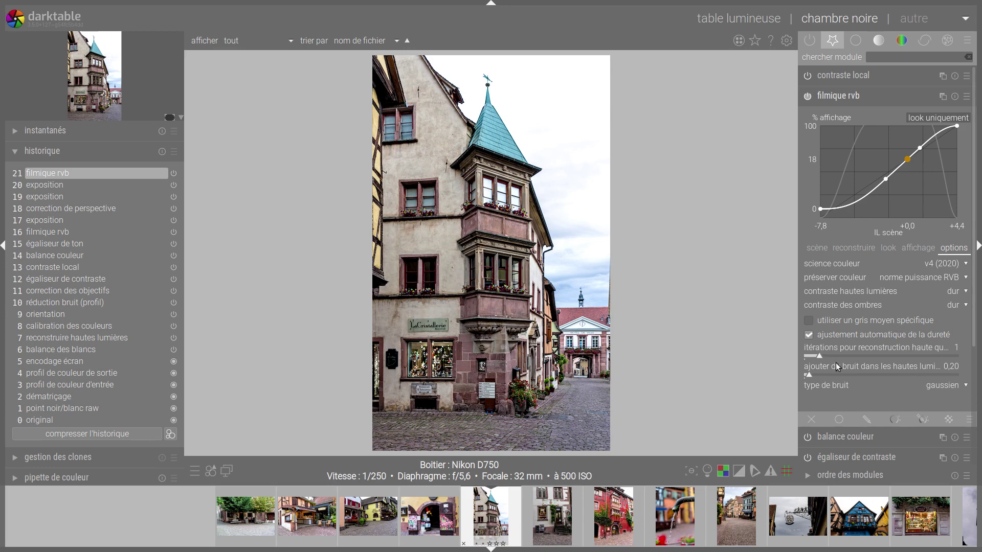
click(915, 250)
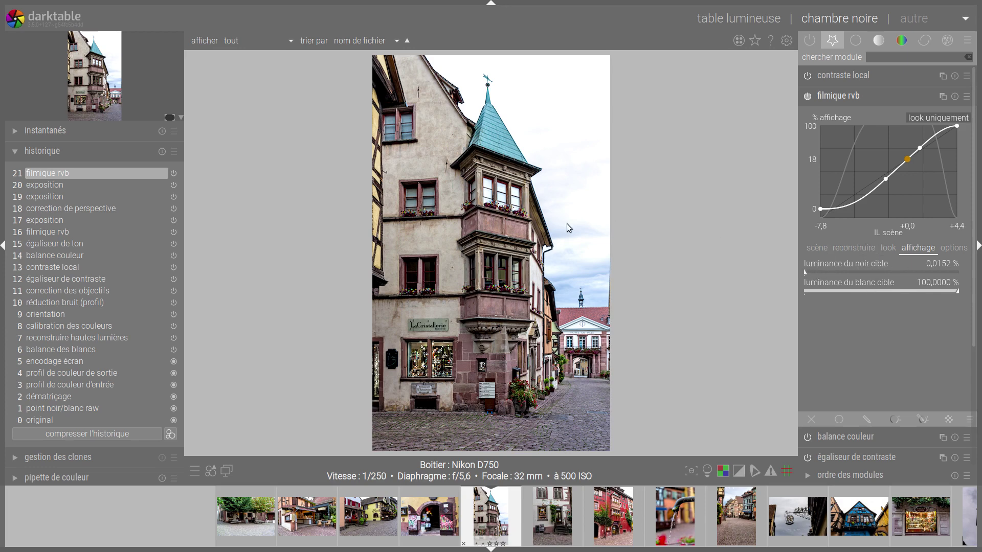
click(887, 250)
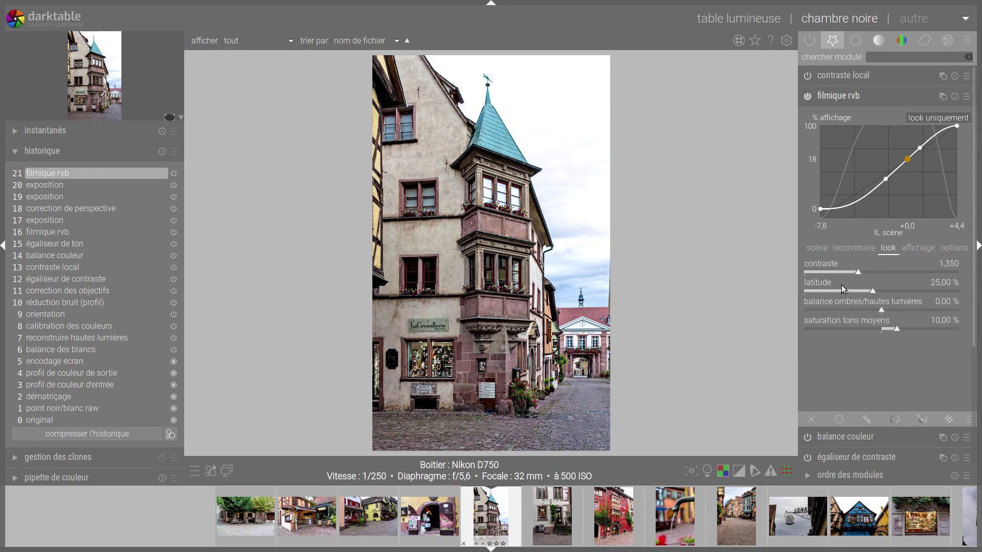
mouse_move(938, 140)
click(967, 146)
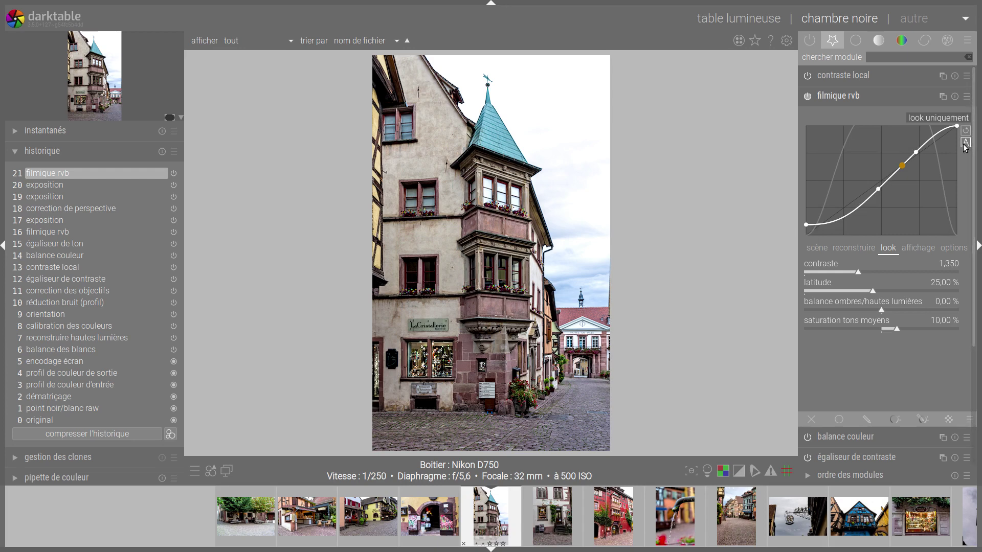
Set the latitude in filmique rvb's look settings to 40 %.
mouse_move(887, 225)
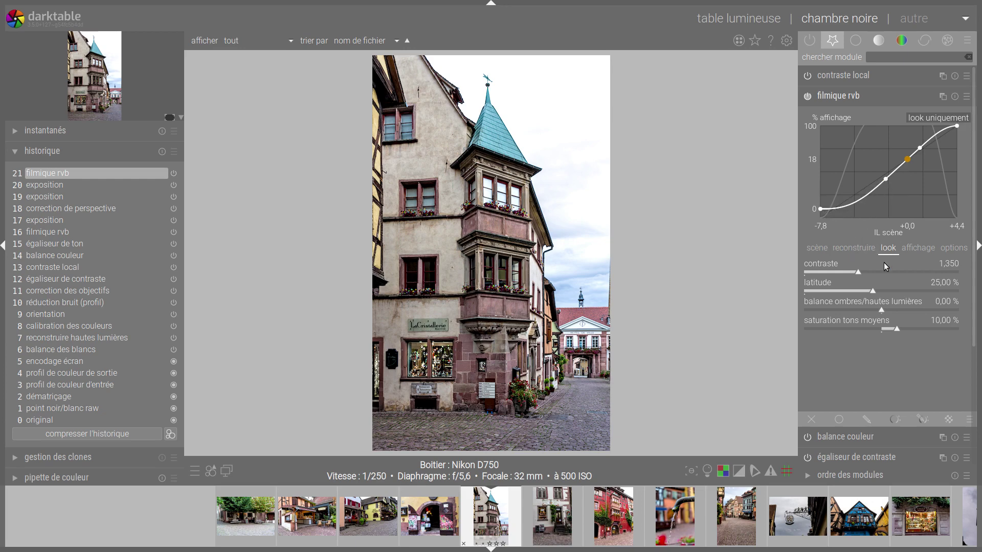
right_click(889, 295)
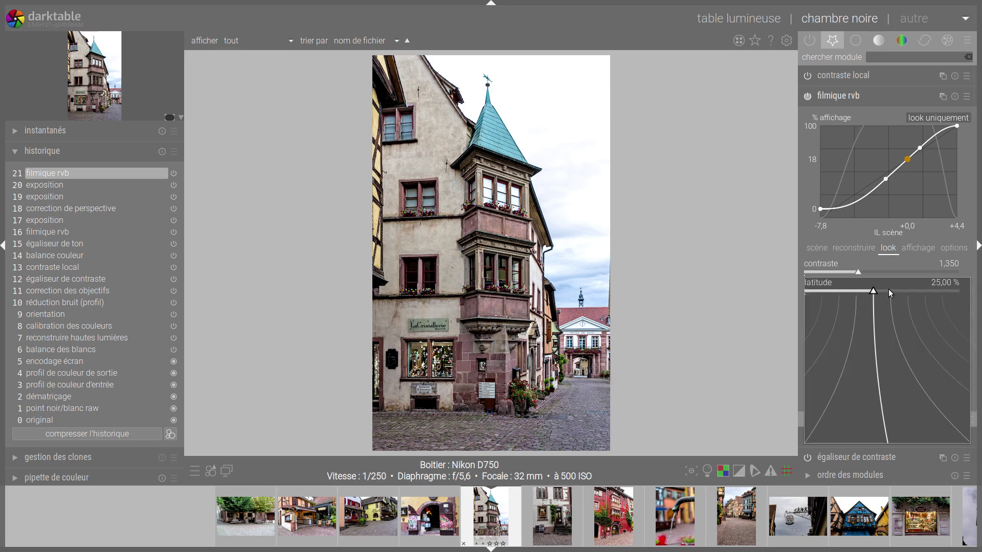
text(40)
key(Return)
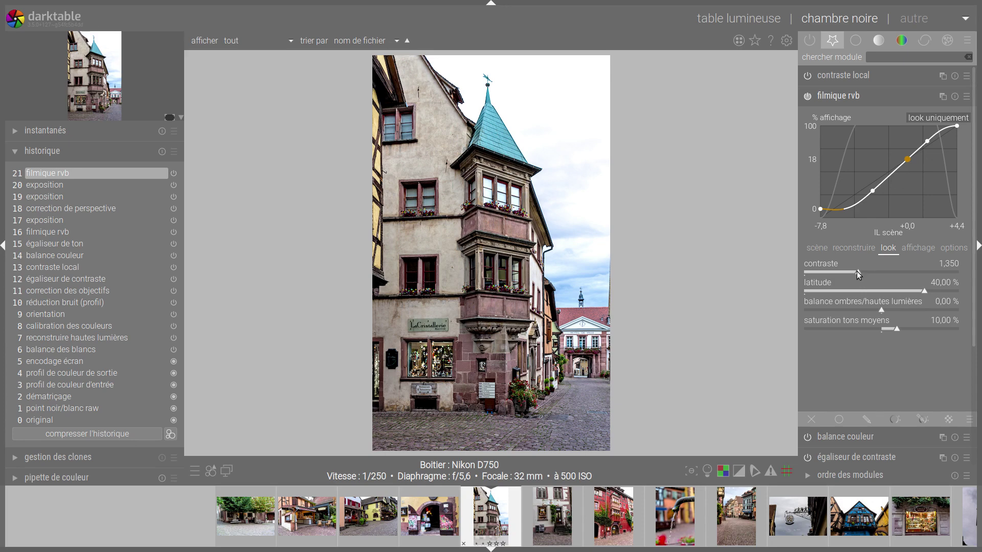
Try filmique rvb's contraste at about 1,903 and 1,167, and set it to 1,3.
drag(864, 271, 944, 268)
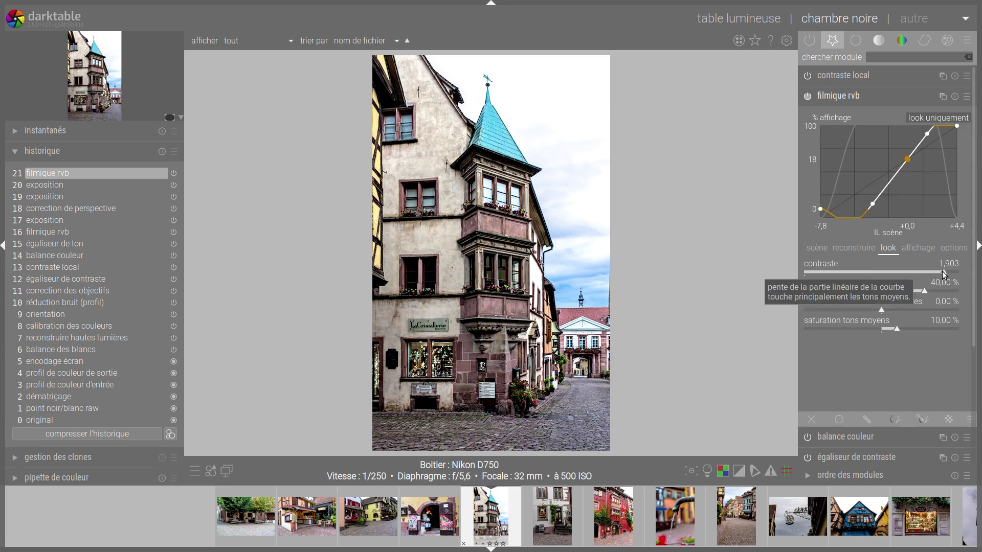
mouse_move(942, 271)
mouse_down()
mouse_move(802, 273)
mouse_move(829, 273)
mouse_up()
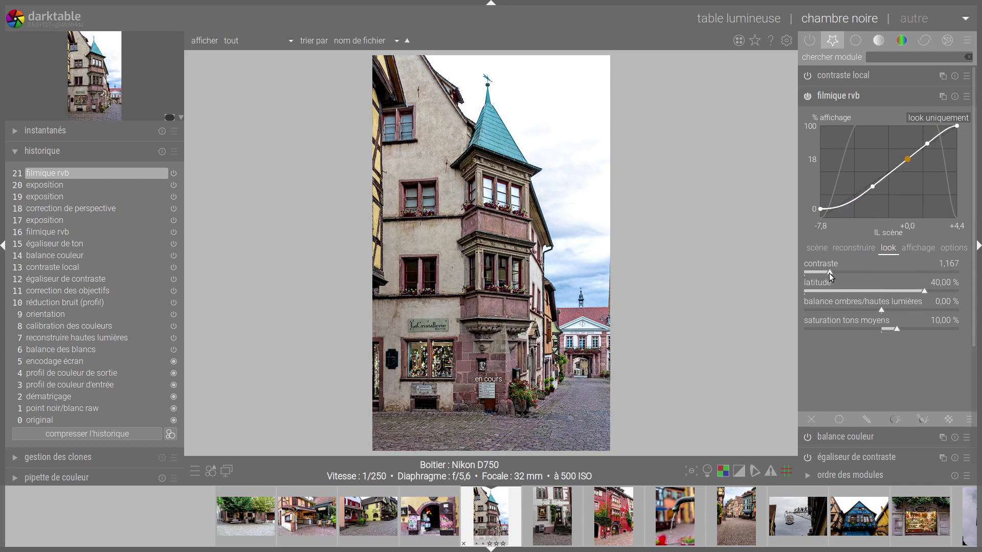
right_click(830, 273)
text(1.3)
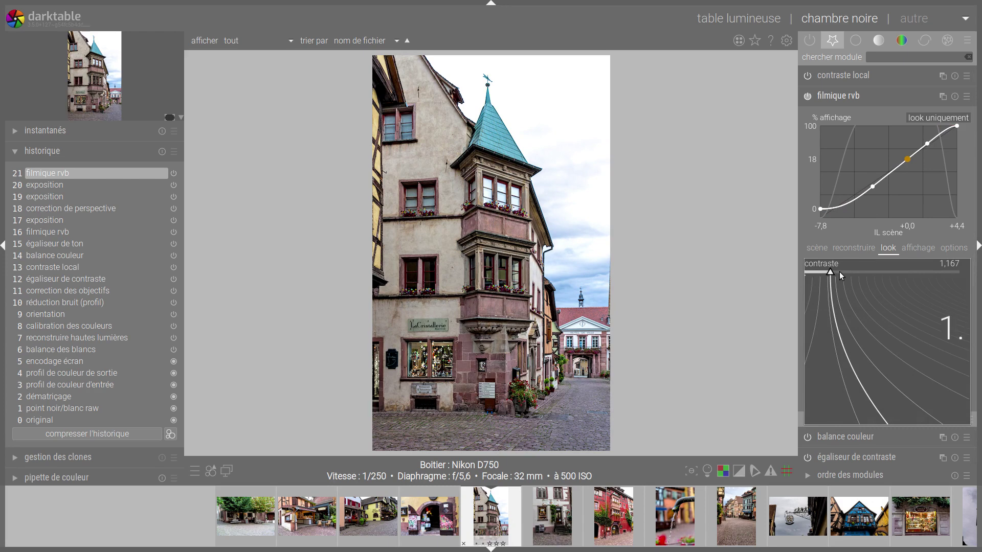
key(Return)
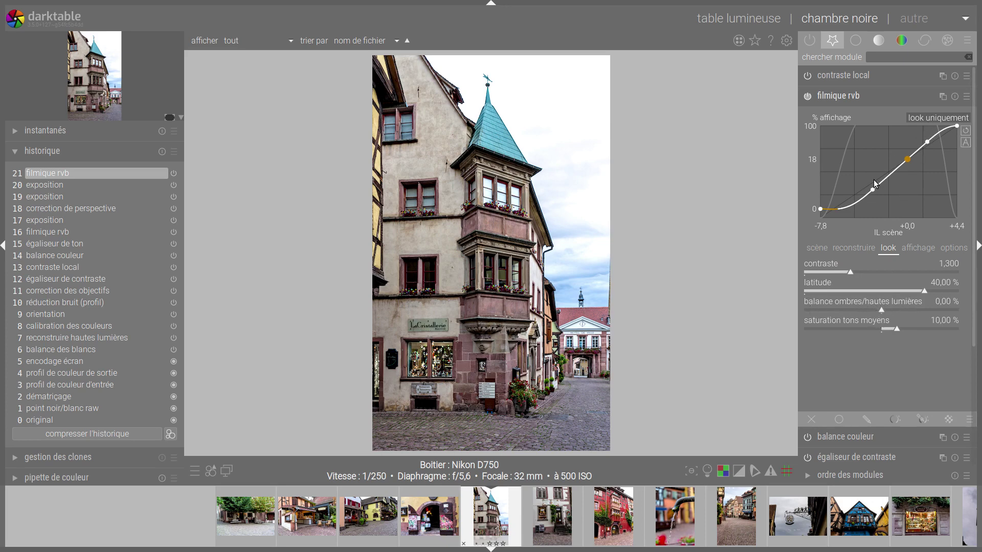
Try the balance ombres/hautes lumières at about -14 %, -18 % and 23 %, and reset it to 0 %.
click(877, 310)
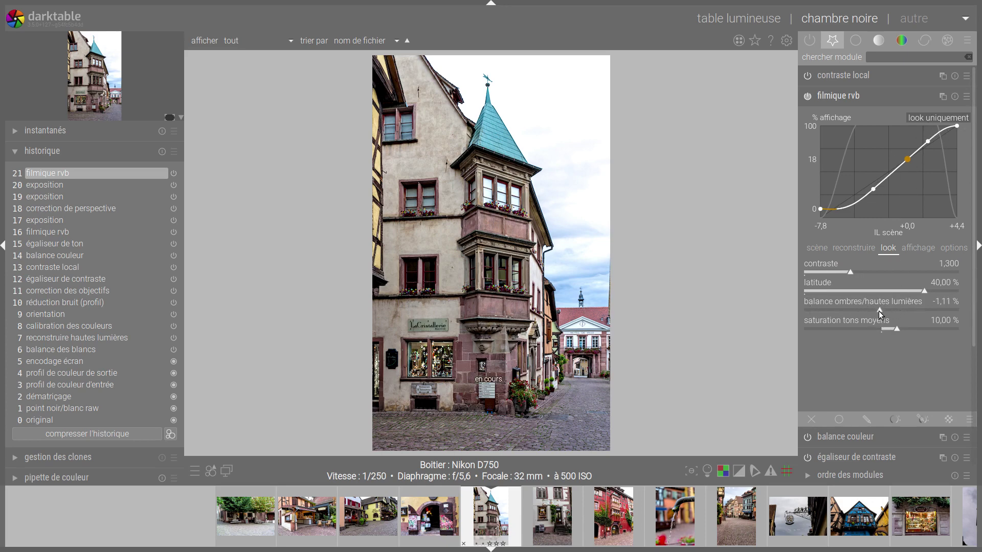
mouse_move(871, 311)
mouse_down()
mouse_move(845, 311)
mouse_move(919, 312)
mouse_move(860, 311)
mouse_up()
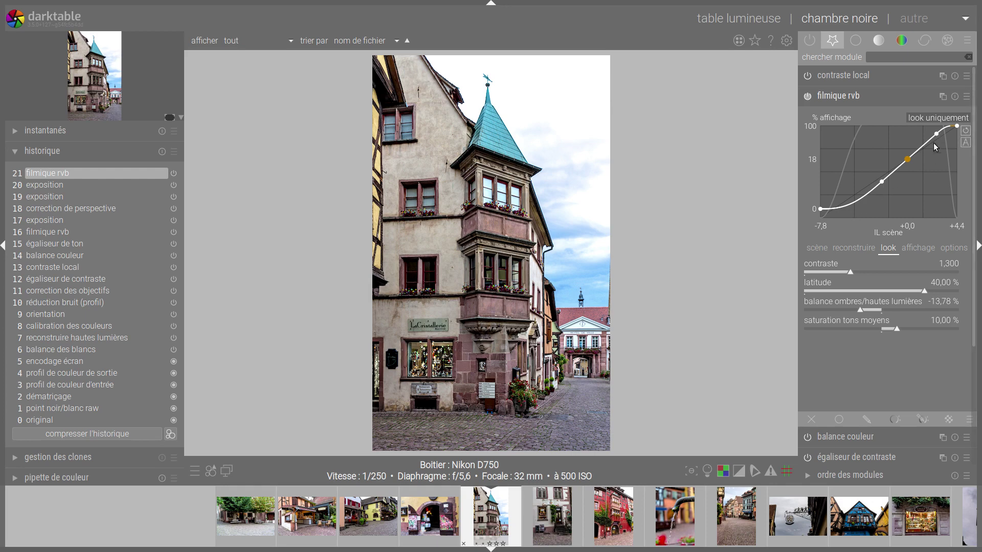
drag(860, 313, 853, 311)
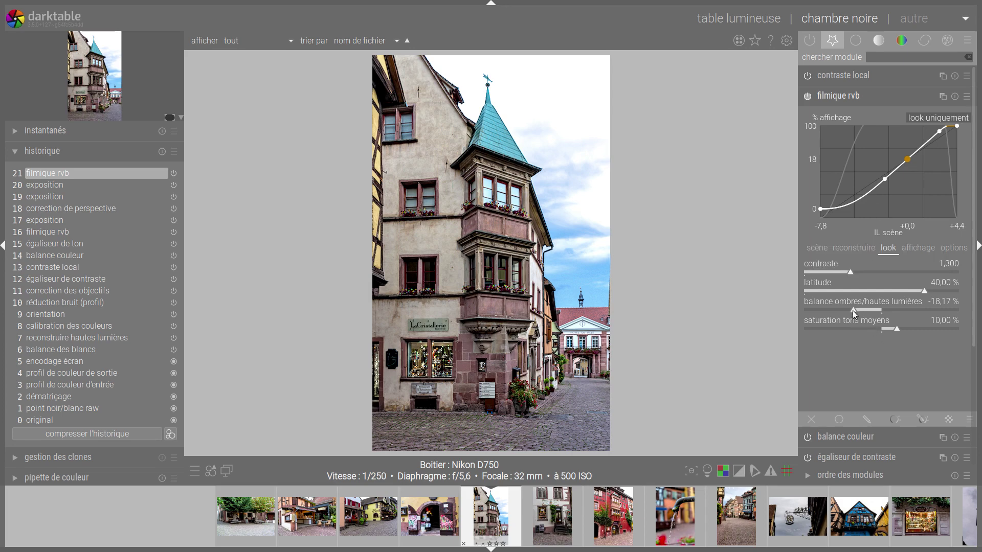
drag(852, 311, 917, 312)
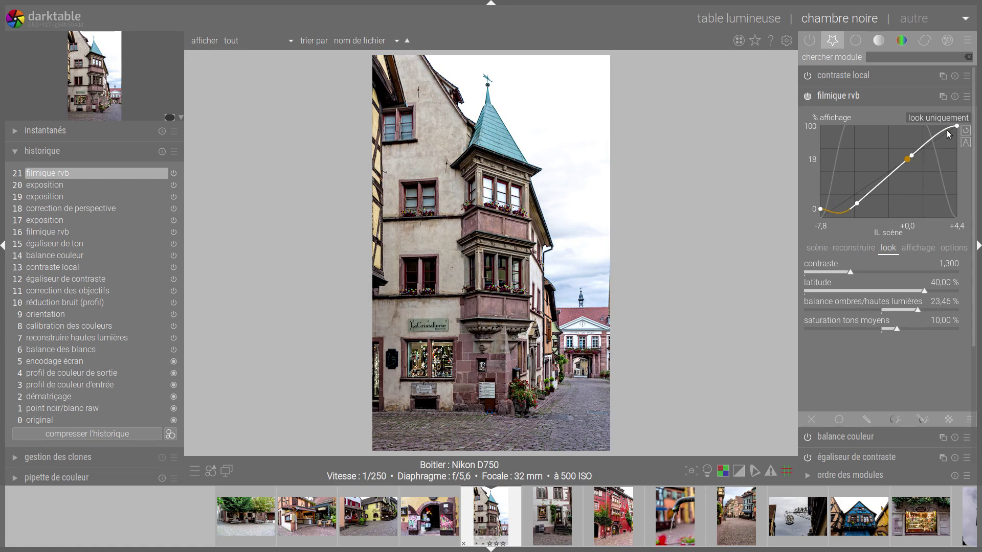
double_click(888, 316)
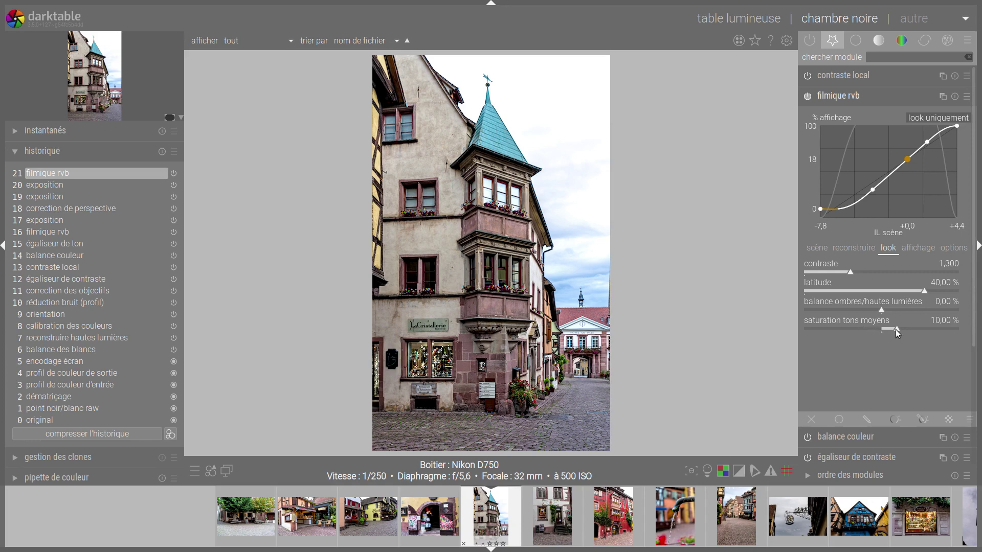
Set filmique rvb's saturation tons moyens to 0 %.
drag(895, 330, 882, 330)
double_click(882, 330)
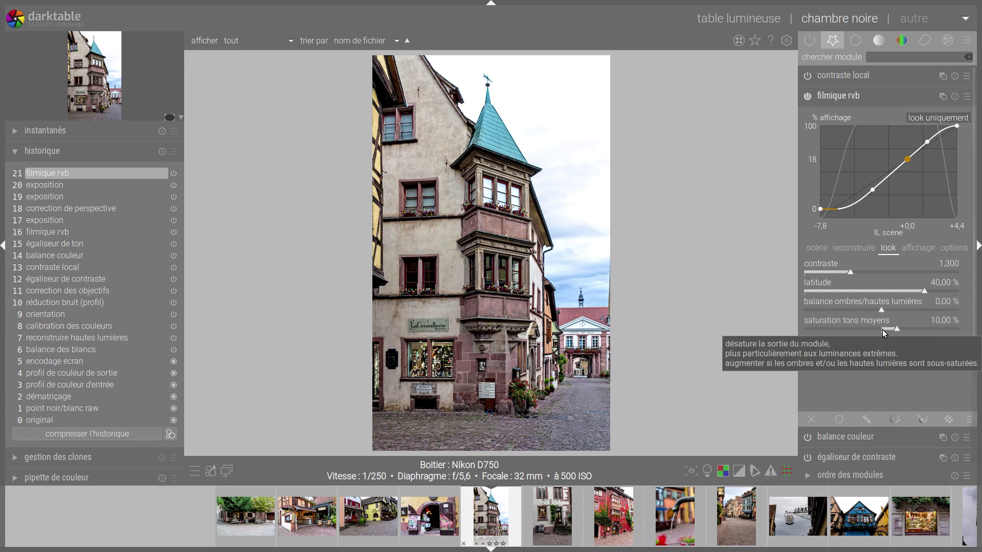
right_click(882, 330)
text(0)
key(Return)
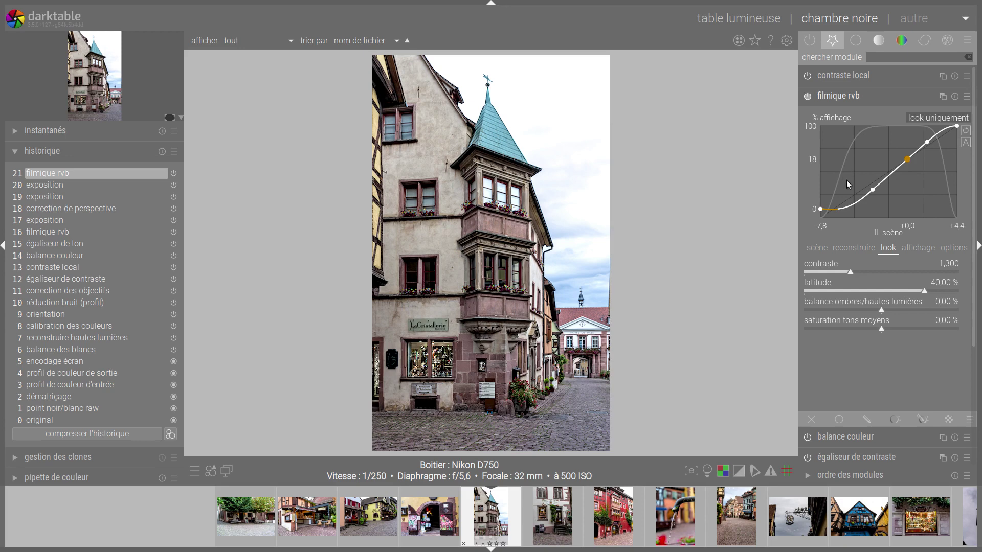
Try filmique rvb's latitude at about 46 % and 36 %, and return it to 40 %.
drag(925, 291, 882, 311)
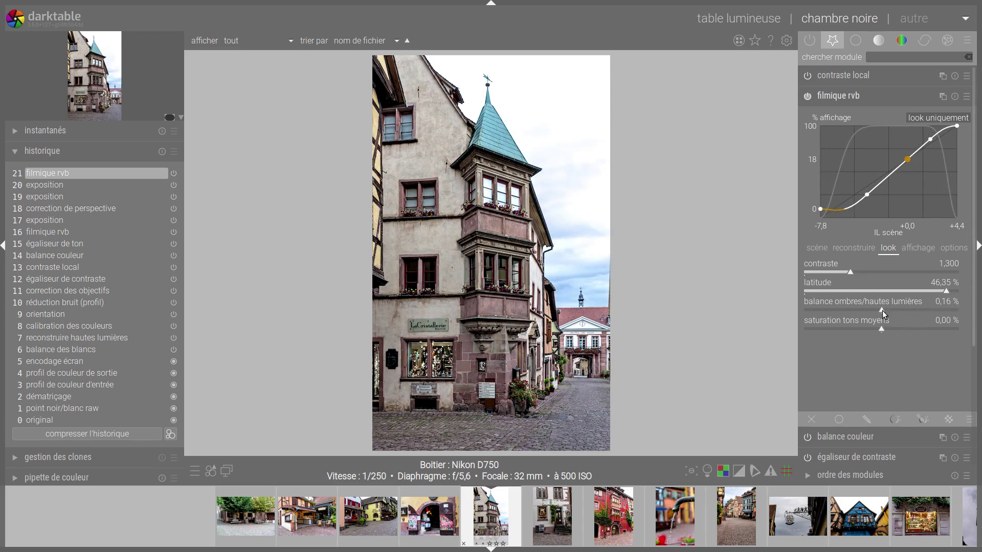
double_click(882, 311)
drag(945, 291, 910, 285)
right_click(910, 289)
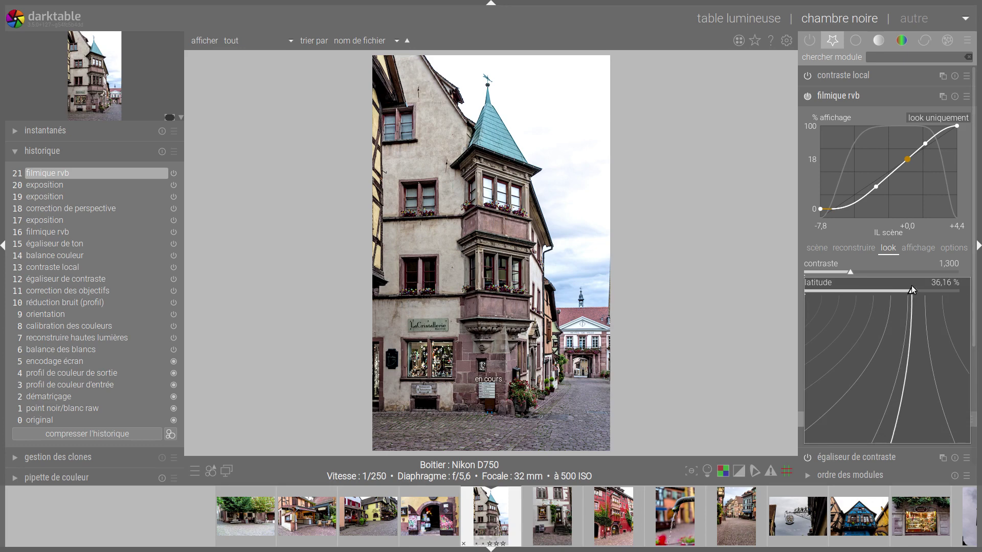
text(40)
key(Return)
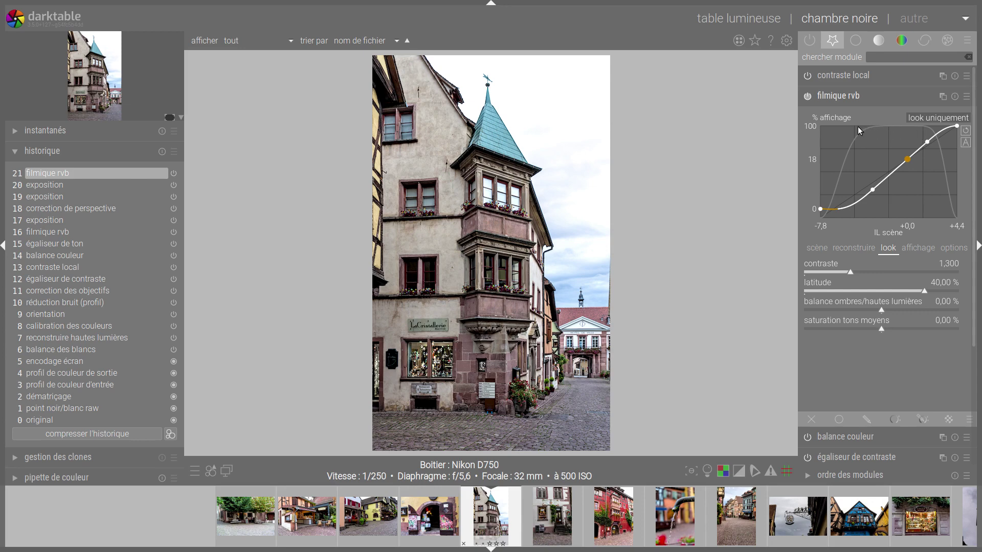
Set filmique rvb's saturation tons moyens to 15 %.
mouse_move(882, 330)
mouse_down()
mouse_move(970, 340)
mouse_move(892, 332)
mouse_move(890, 322)
mouse_up()
mouse_move(895, 329)
mouse_down()
mouse_move(949, 330)
mouse_move(806, 329)
mouse_move(967, 332)
mouse_move(893, 330)
mouse_up()
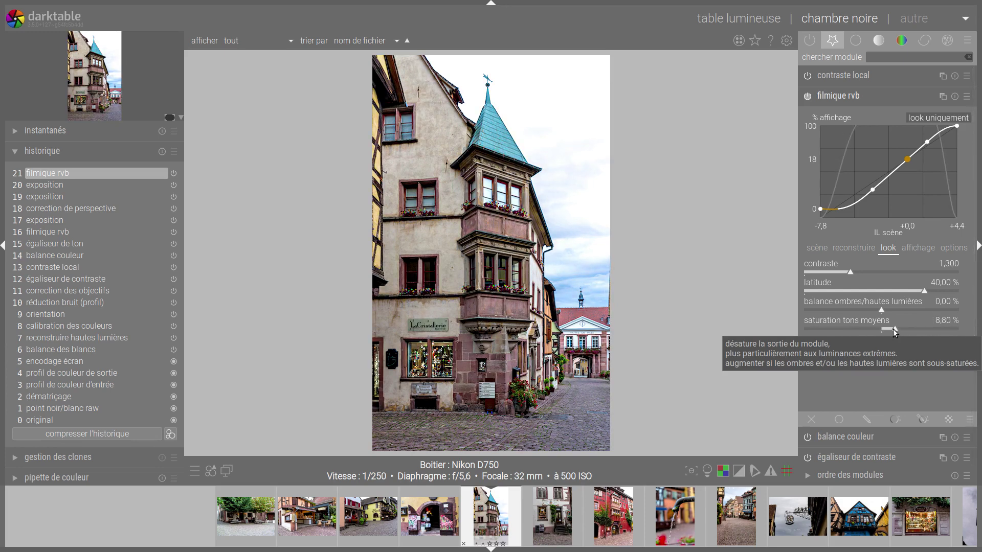
right_click(893, 329)
text(15)
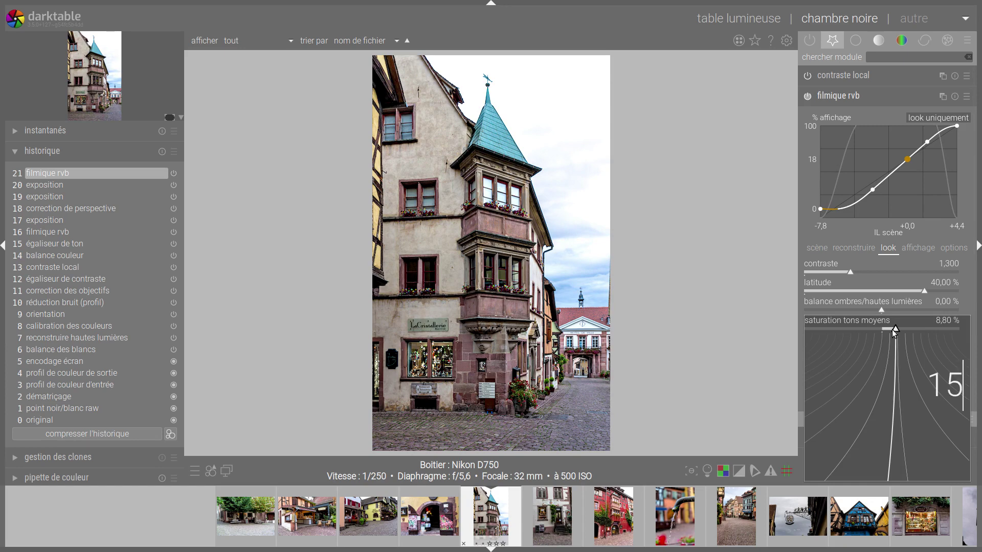
key(Return)
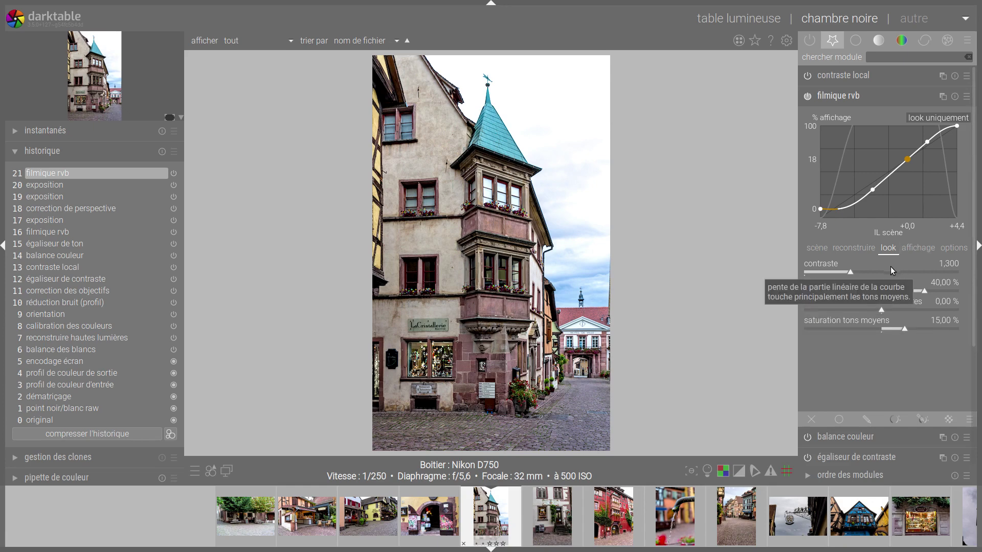
Try the clipped-highlight reconstruction with seuil at -1,05 IL and transition at +2,19 IL while displaying the reconstruction mask.
click(856, 248)
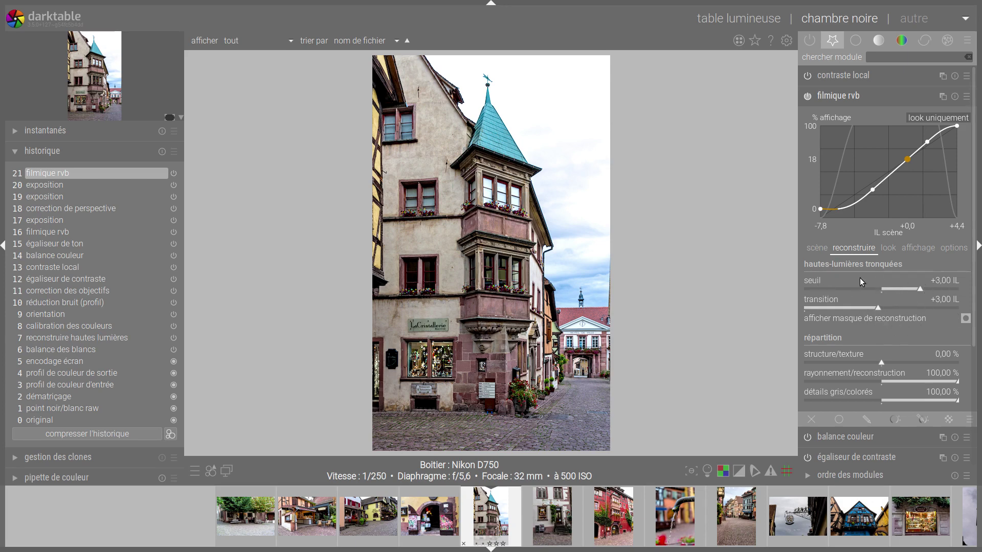
click(966, 318)
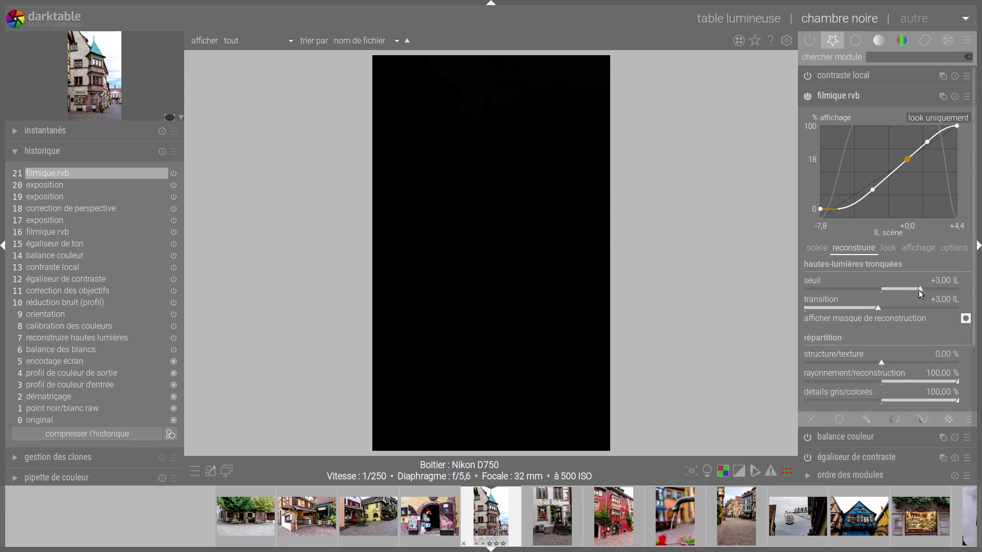
drag(920, 292, 856, 308)
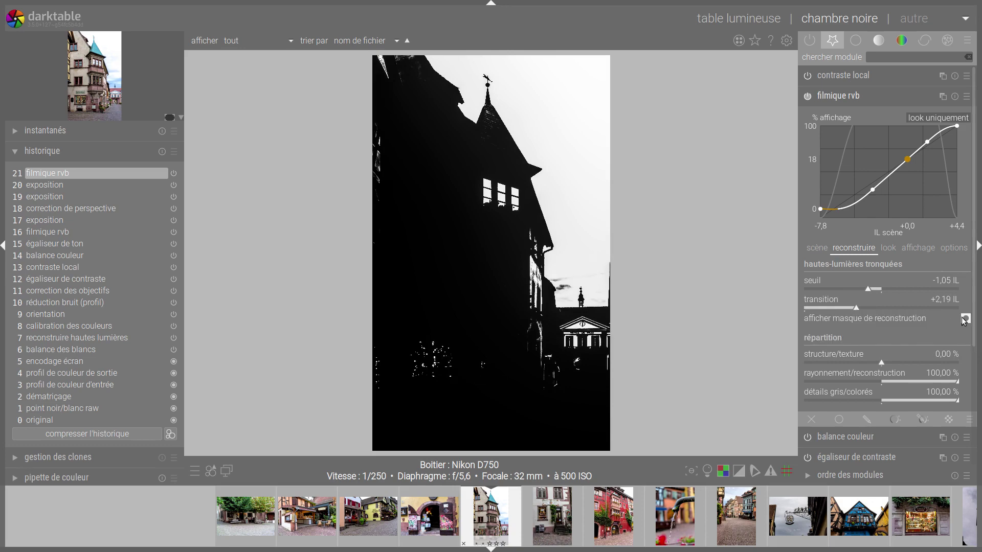
click(965, 319)
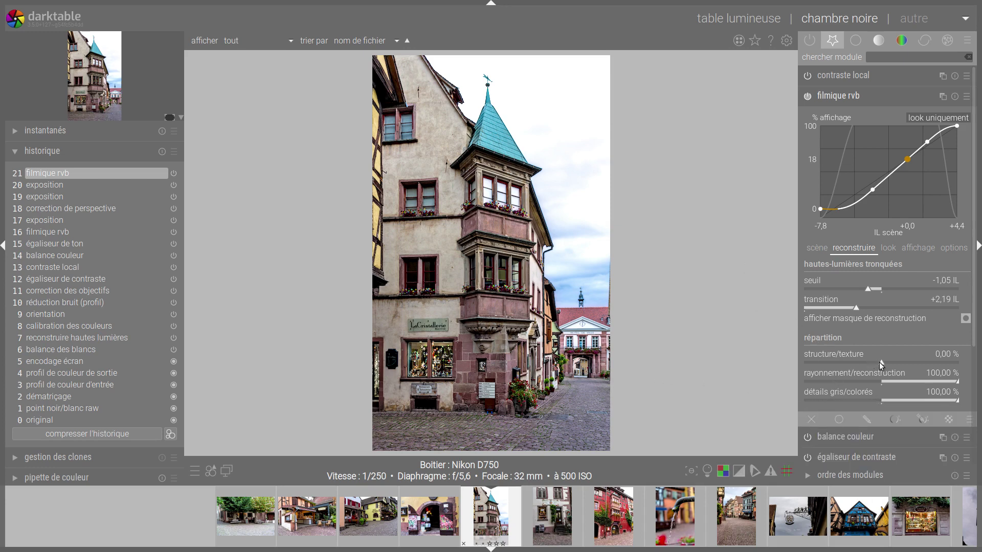
Try structure/texture at about -98 %, rayonnement/reconstruction at 18,5 % and détails gris/colorés at about 6 %.
drag(881, 364, 806, 364)
scroll(537, 138, up, 2)
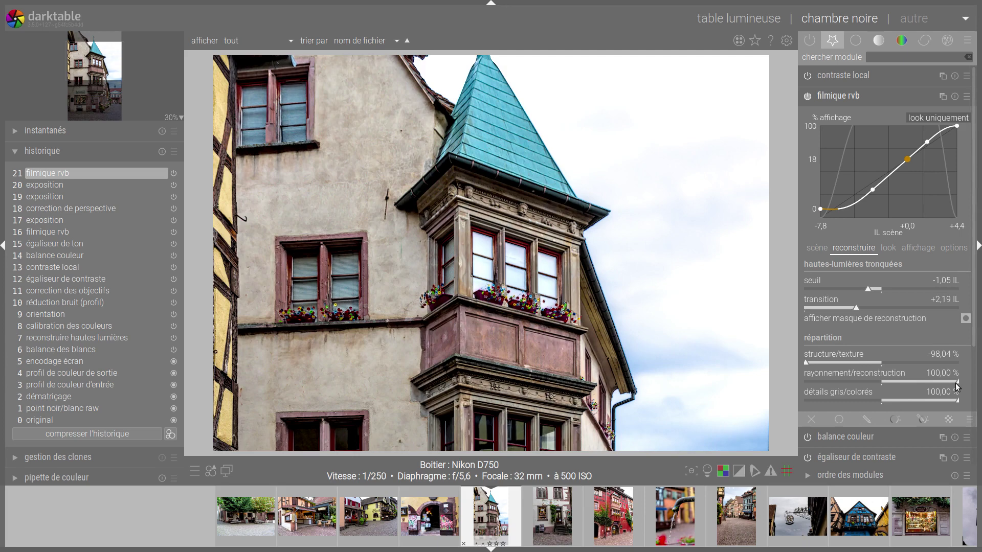
drag(955, 383, 896, 385)
scroll(932, 358, down, 1)
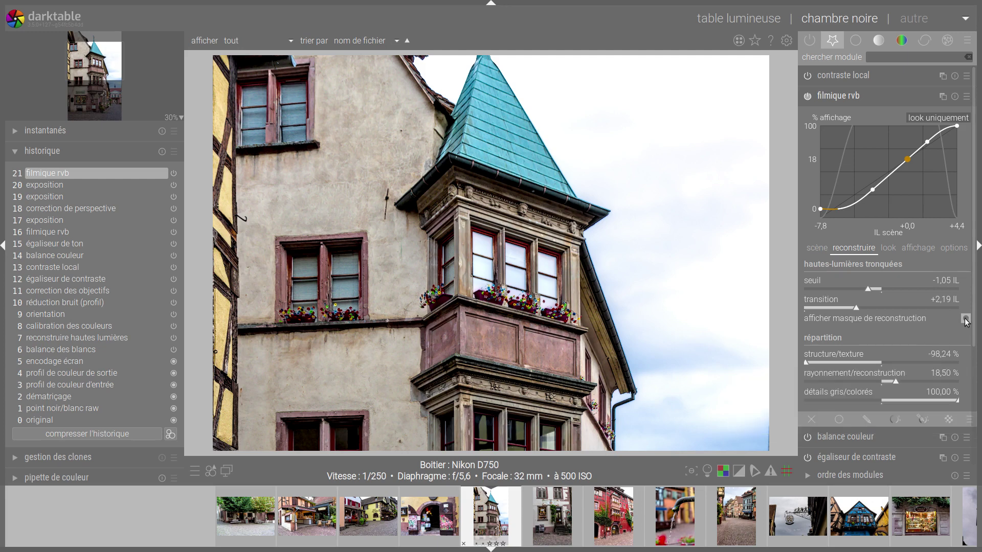
scroll(976, 325, down, 1)
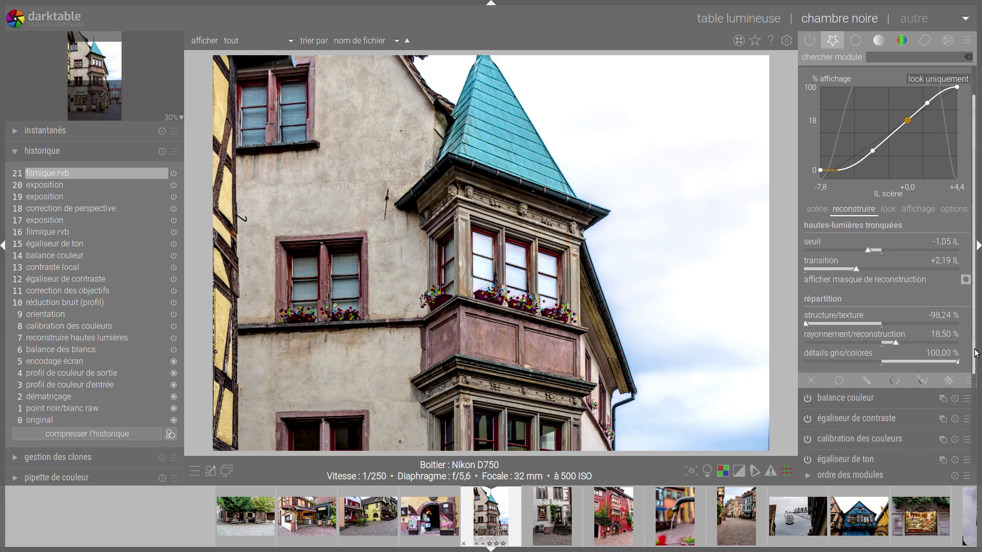
click(886, 360)
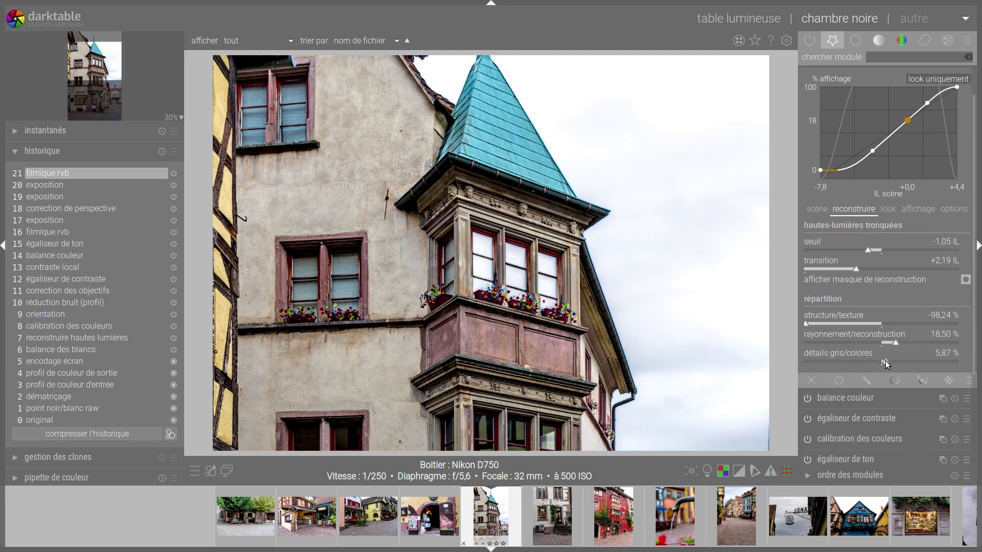
Reset the reconstruction settings: seuil and transition to +3 IL, structure/texture to 0 %, rayonnement/reconstruction and détails gris/colorés to 100 %.
double_click(886, 360)
double_click(894, 344)
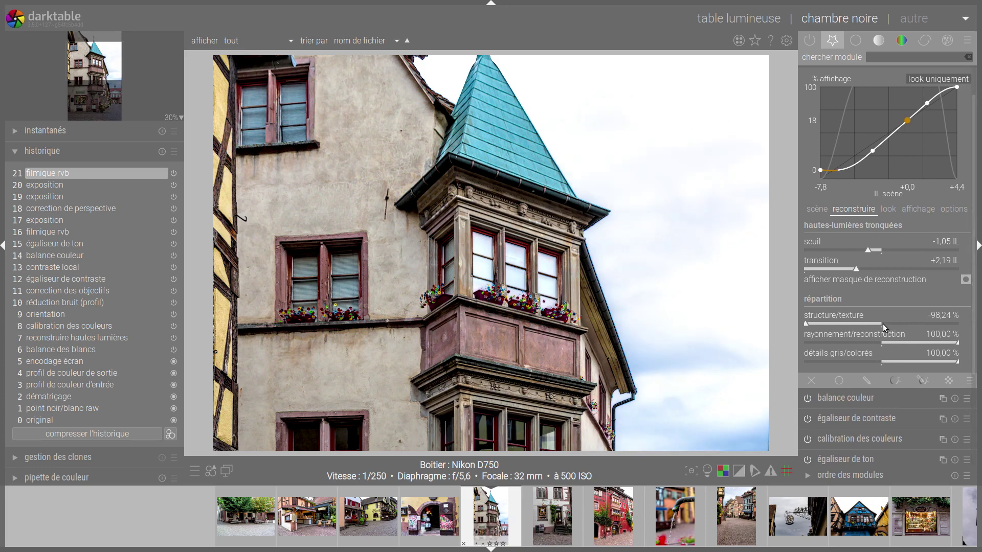
double_click(883, 324)
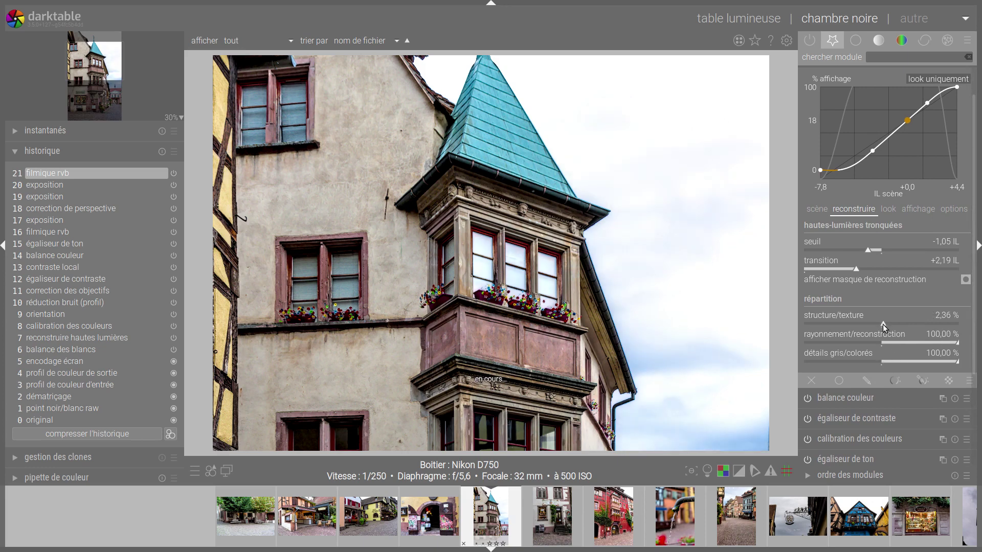
double_click(879, 250)
double_click(874, 268)
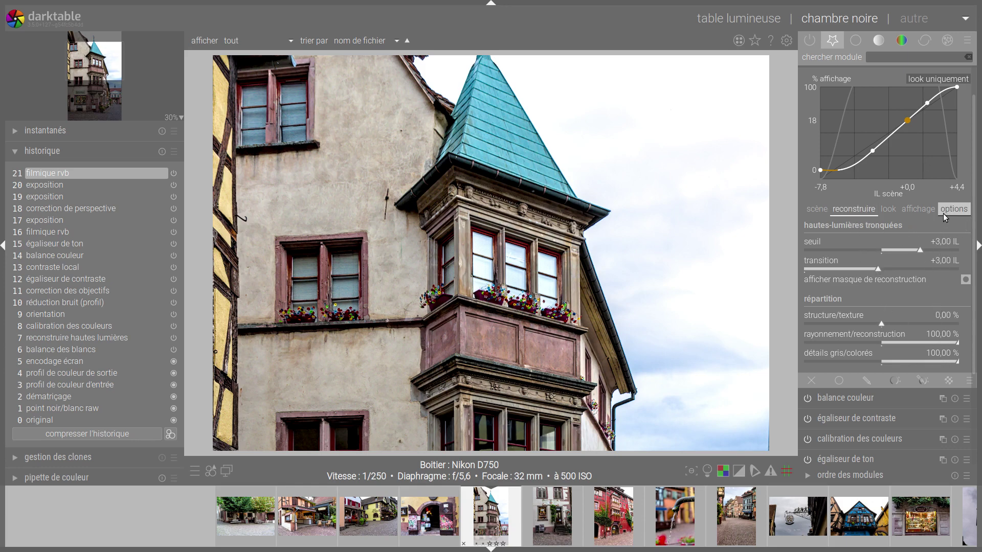
Review filmique rvb's options, affichage, look and reconstruire settings.
click(960, 211)
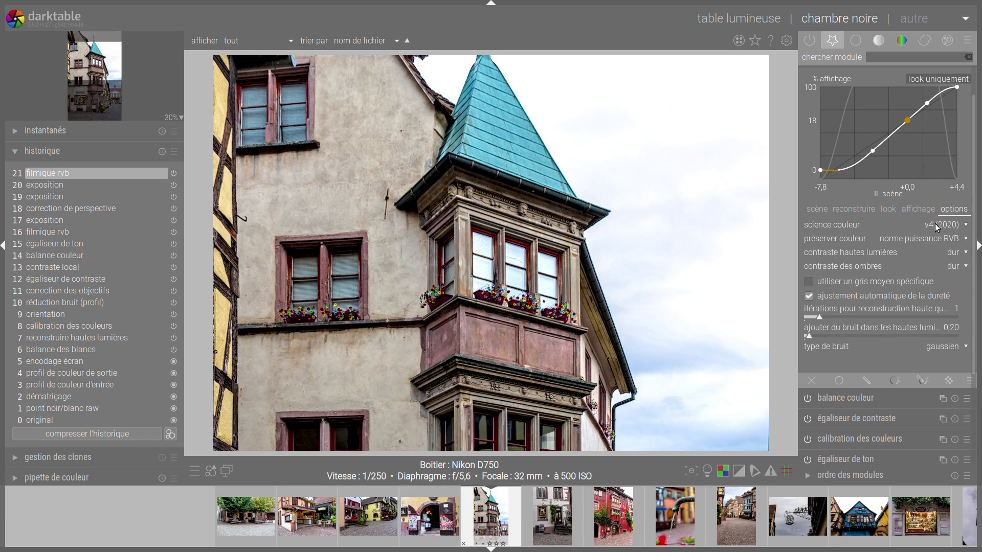
click(920, 210)
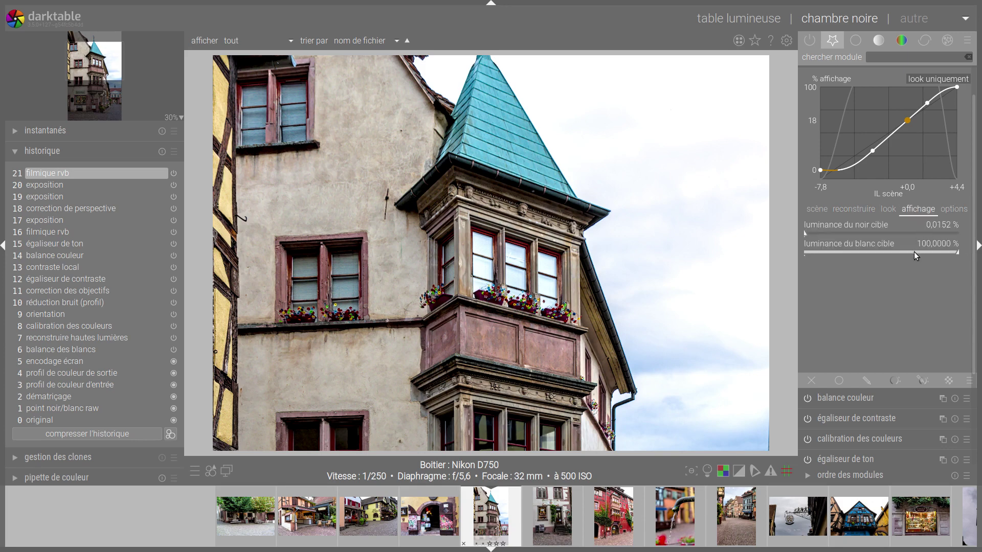
click(888, 211)
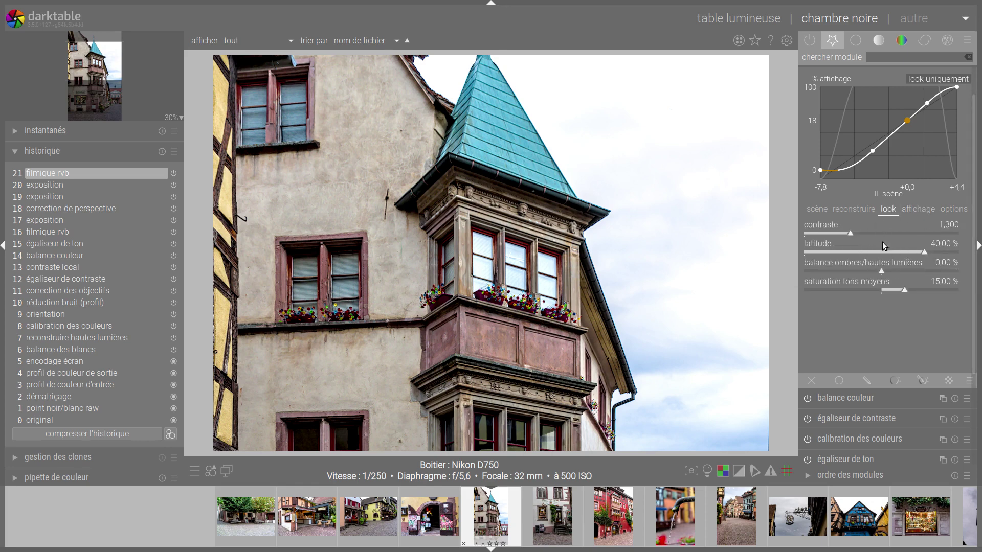
click(856, 211)
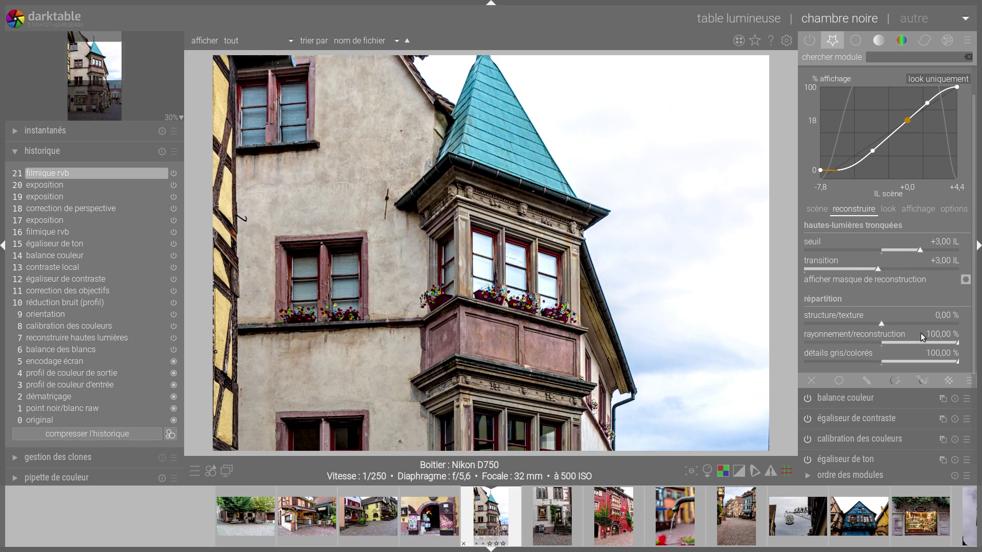
Open filmique rvb's scène settings and display the clipping warning over the whole photo.
click(815, 212)
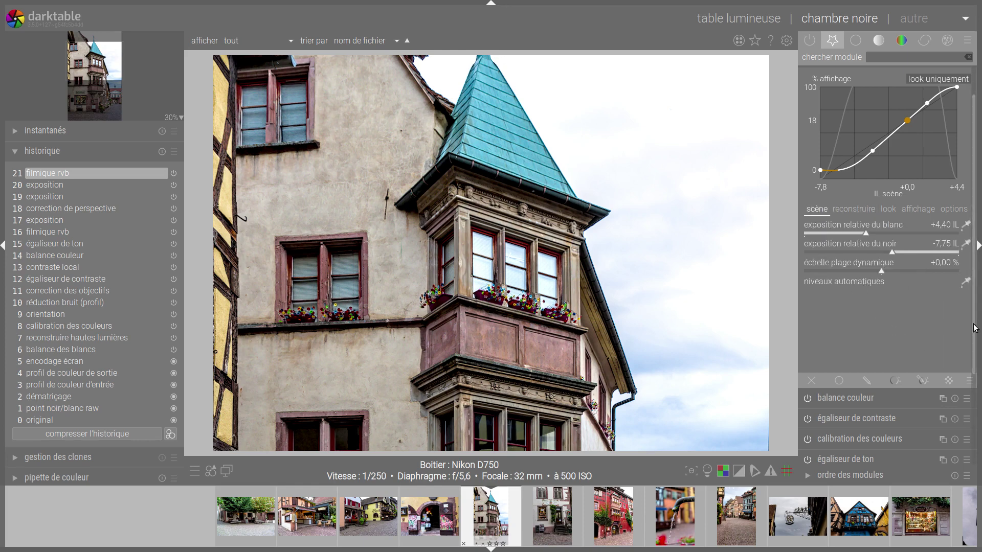
scroll(976, 329, up, 2)
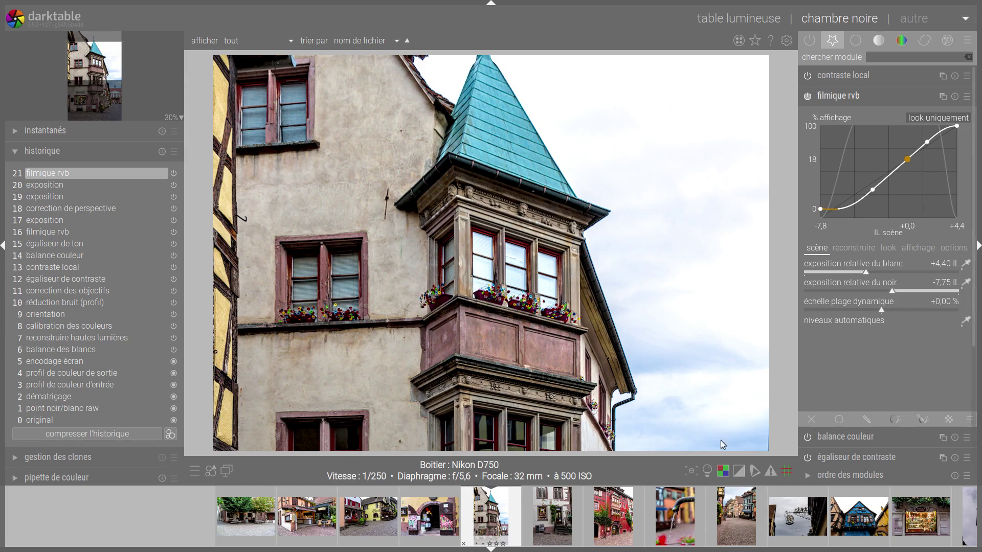
click(740, 474)
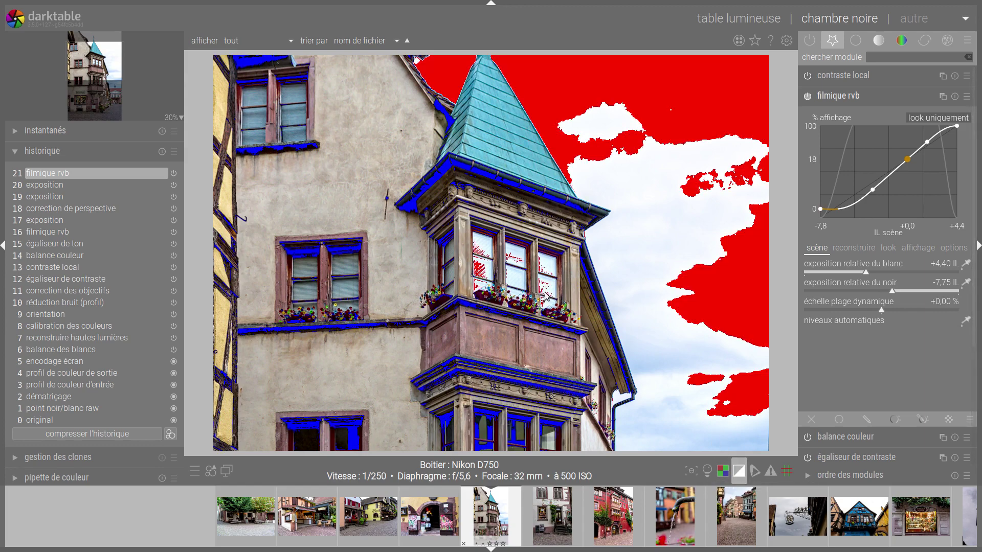
scroll(545, 296, down, 3)
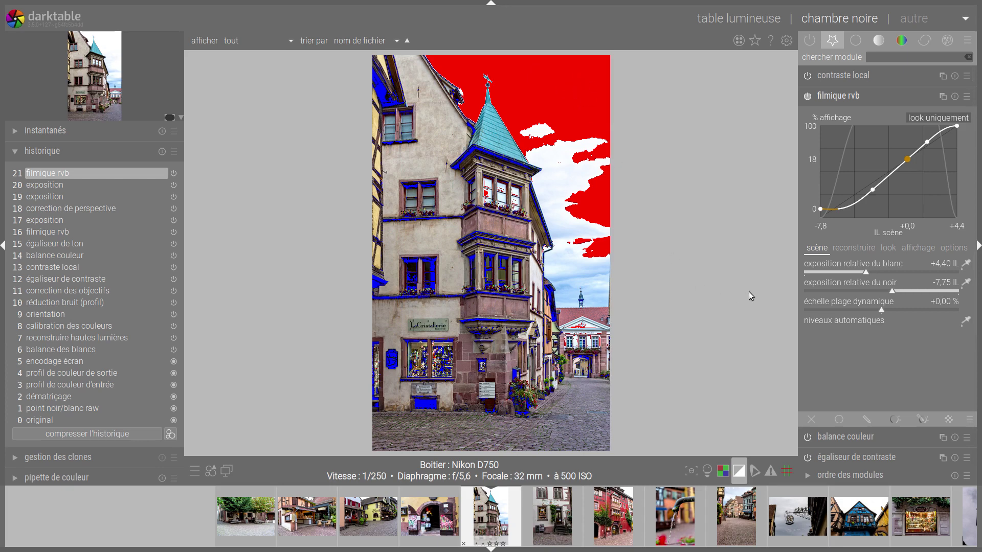
Try exposition relative du blanc at about +6,12, +5,03 and +6,53 IL, and set it to about +6,29 IL.
drag(866, 272, 910, 272)
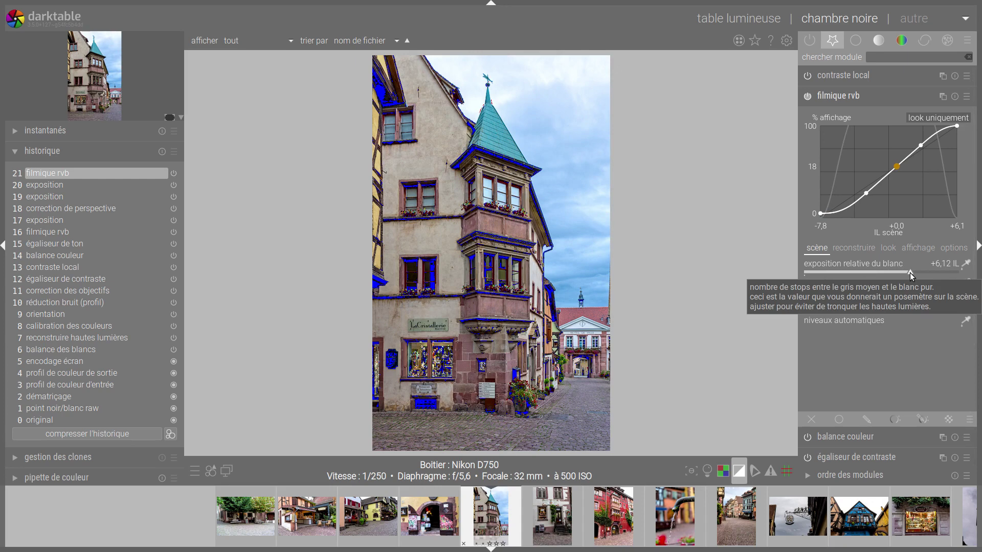
drag(910, 272, 882, 278)
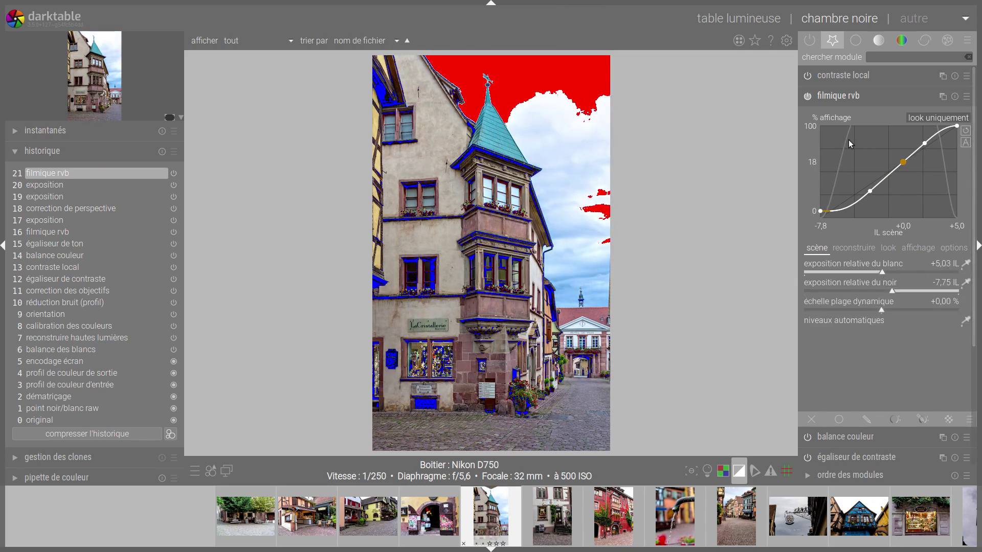
drag(883, 272, 921, 276)
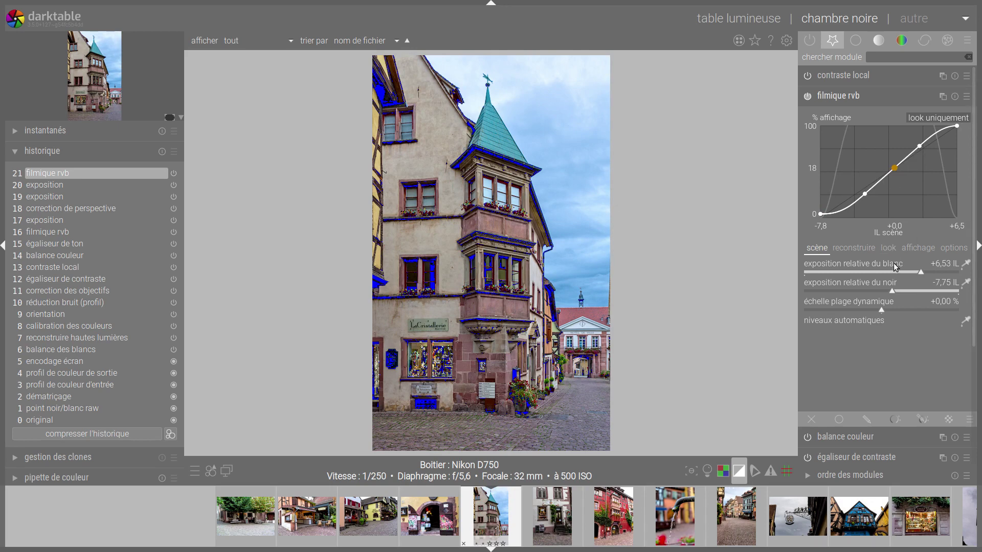
mouse_move(920, 274)
mouse_down()
mouse_move(939, 271)
mouse_move(879, 270)
mouse_move(914, 274)
mouse_up()
Try exposition relative du noir at -14 and about -8,4 IL, and set it to about -9,9 IL.
drag(894, 294, 803, 300)
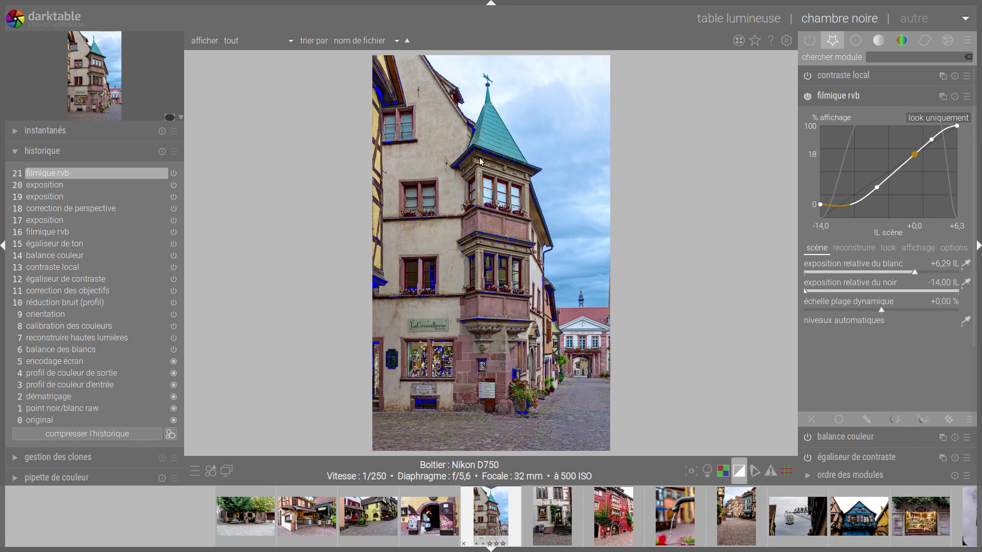
click(807, 291)
drag(807, 292, 883, 296)
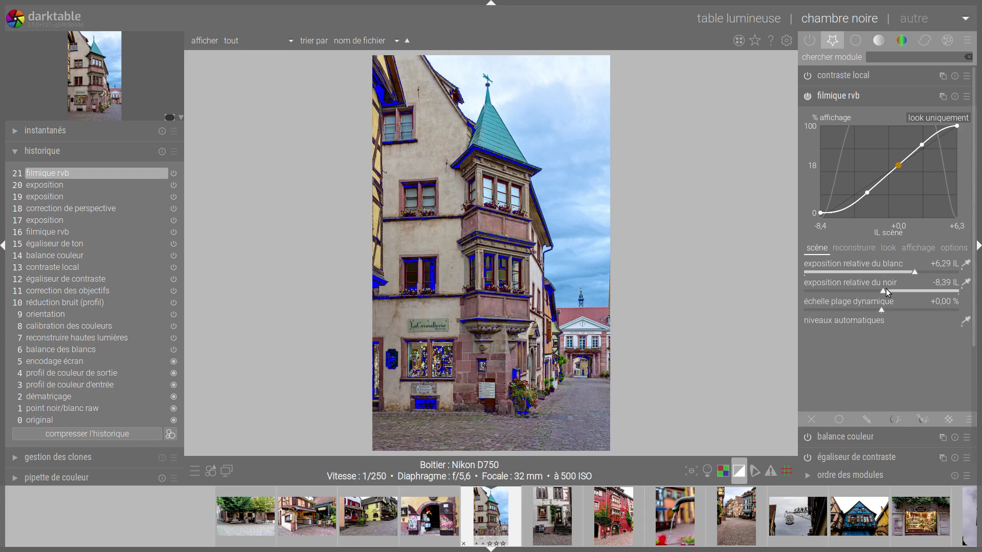
drag(883, 291, 857, 292)
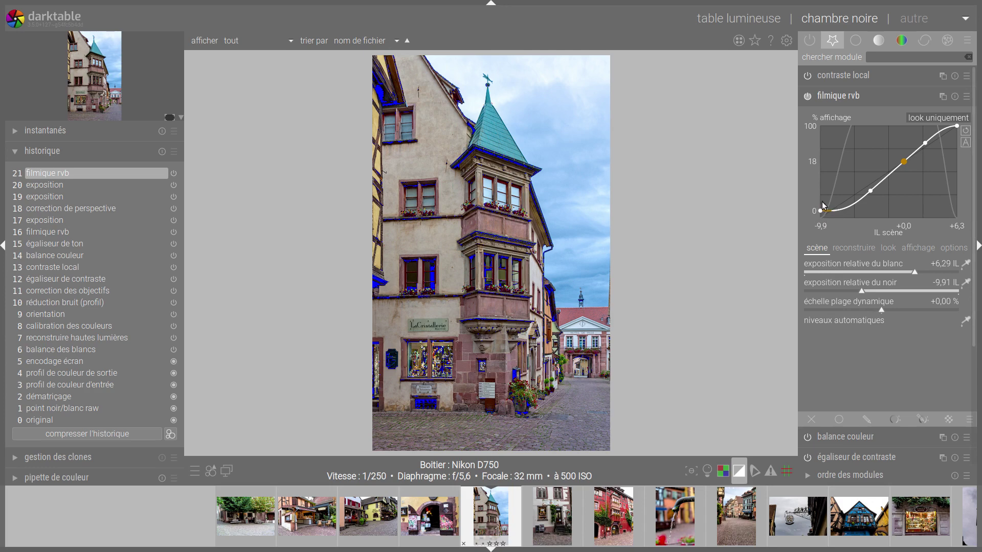
Lower the contraste in filmique rvb's look settings to 1,25 and return to the scène settings.
click(890, 251)
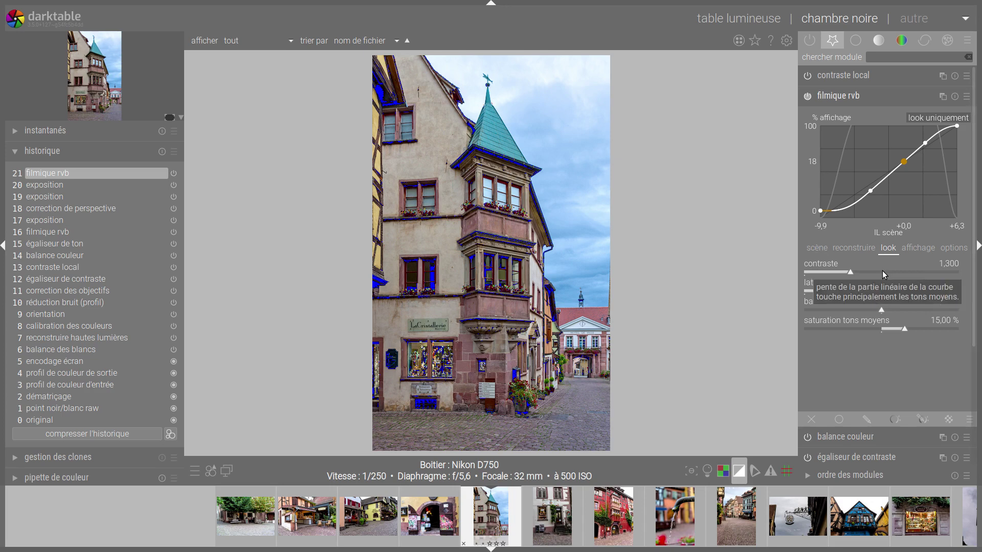
scroll(882, 272, down, 3)
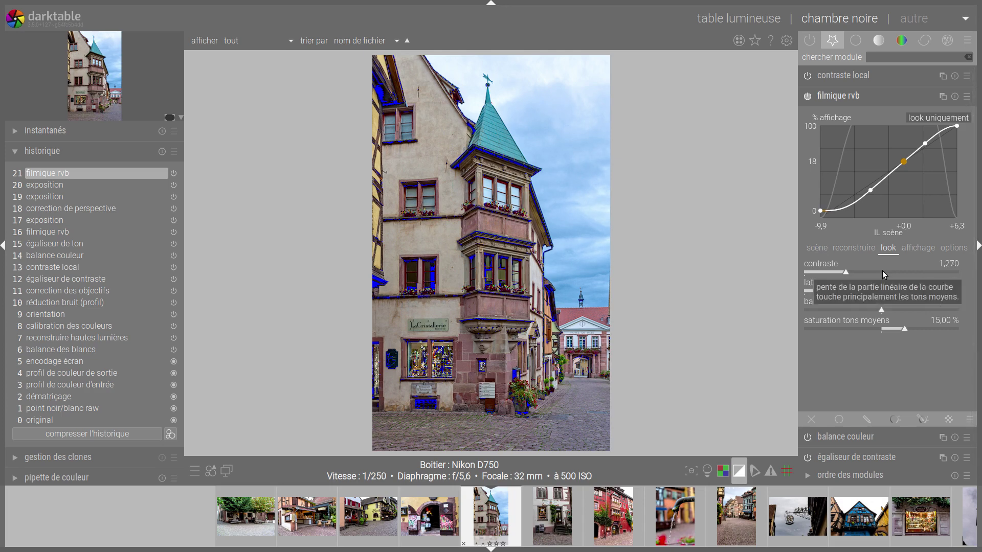
scroll(882, 271, down, 2)
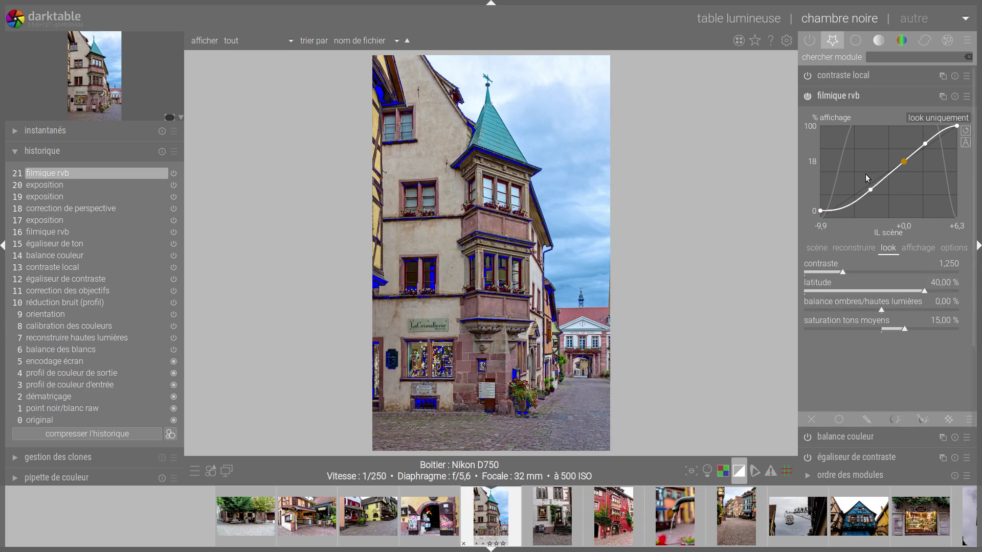
click(817, 248)
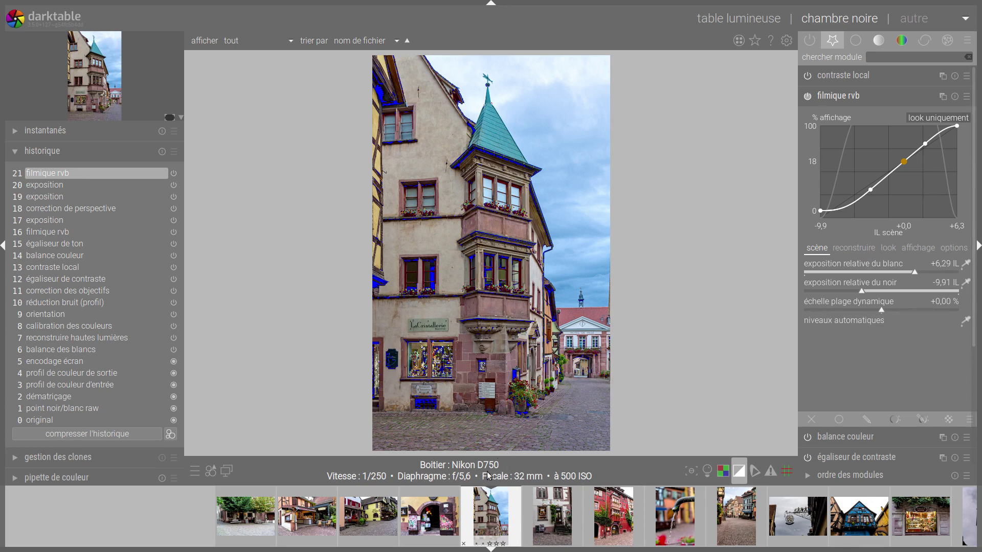
Set the contraste in filmique rvb's look settings to 1,3, after viewing its options and affichage settings.
click(953, 248)
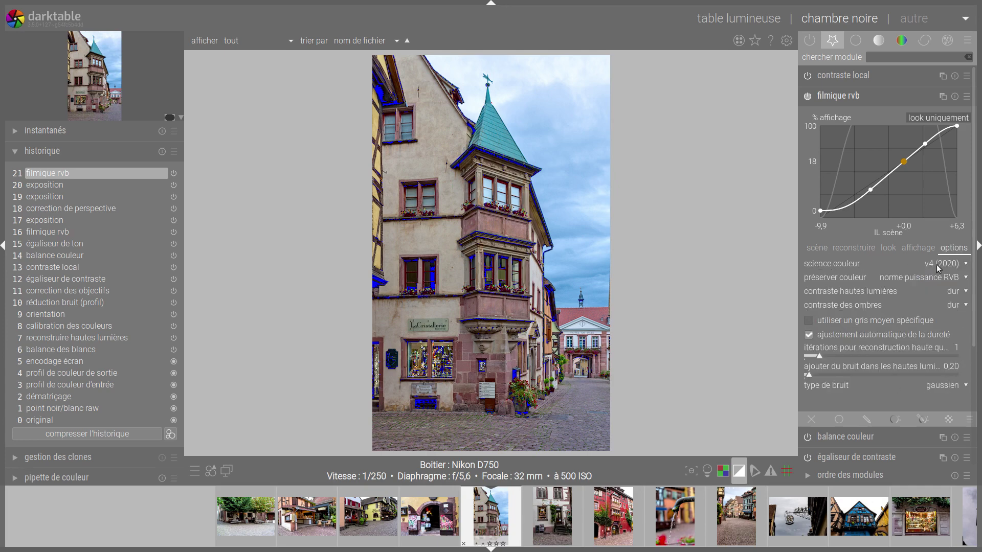
click(917, 249)
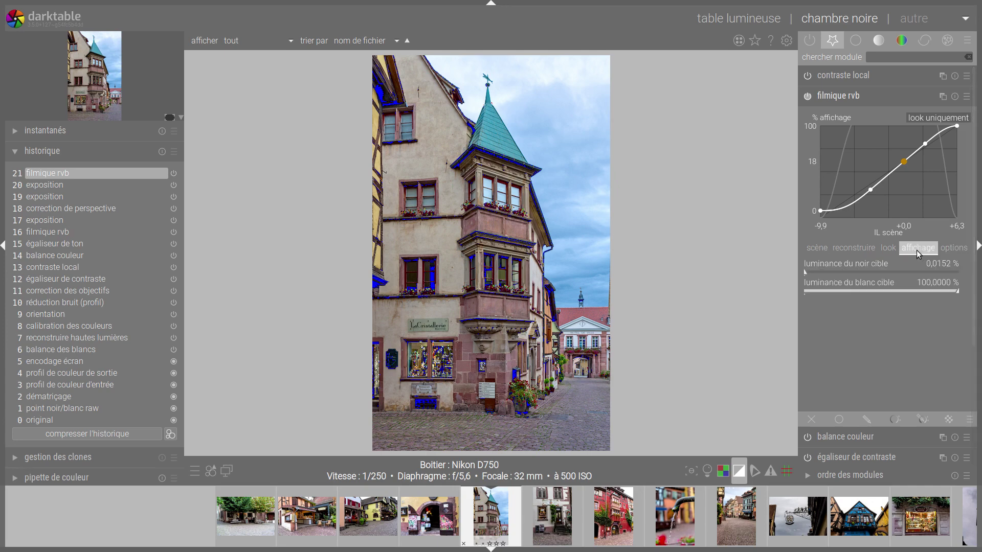
click(889, 248)
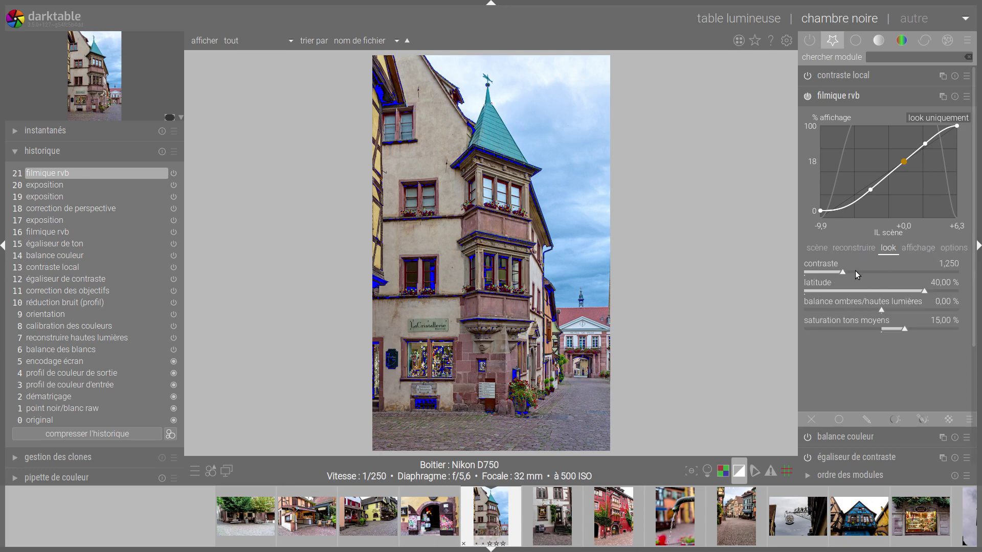
right_click(856, 270)
text(1.3)
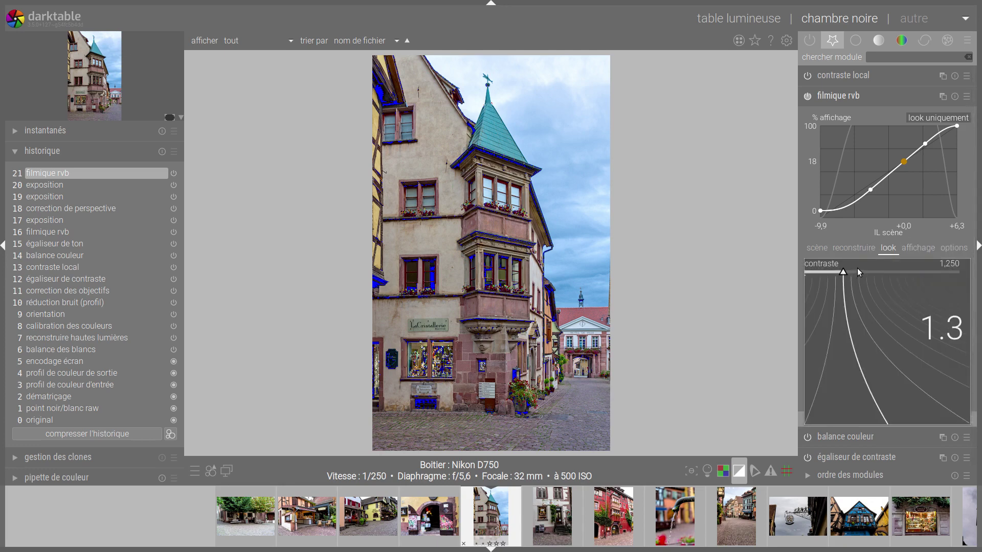
key(Return)
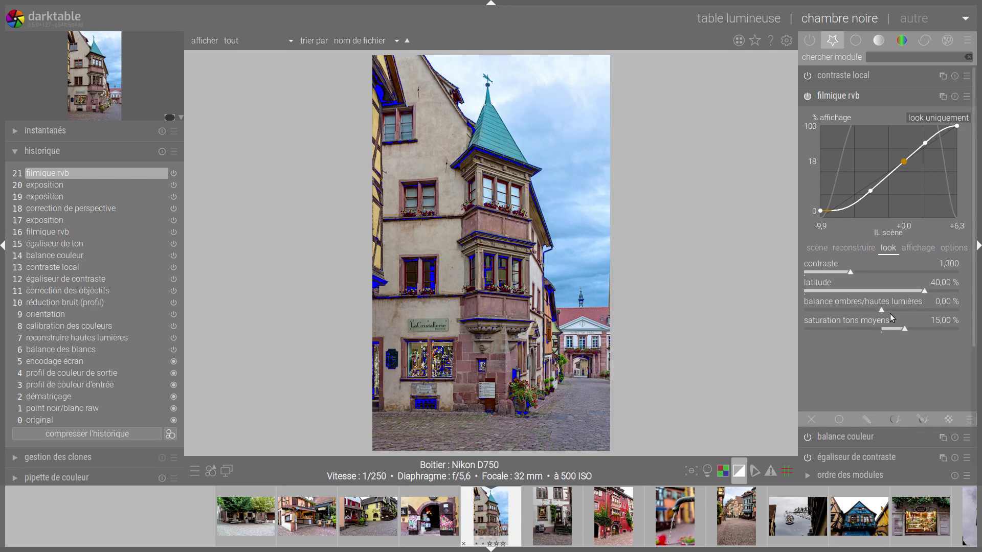
Set exposition relative du noir in filmique rvb's scène settings to -7,5 IL.
click(846, 250)
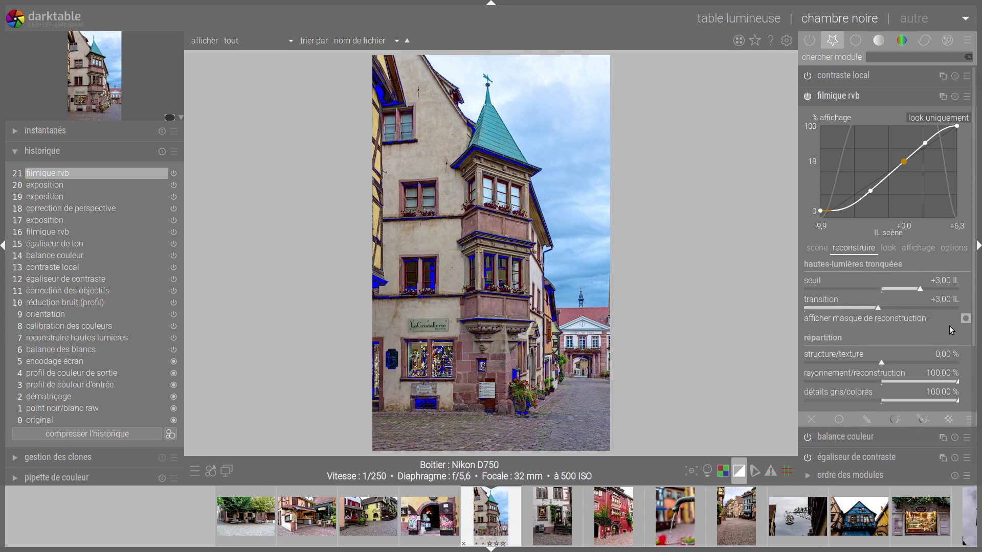
click(817, 249)
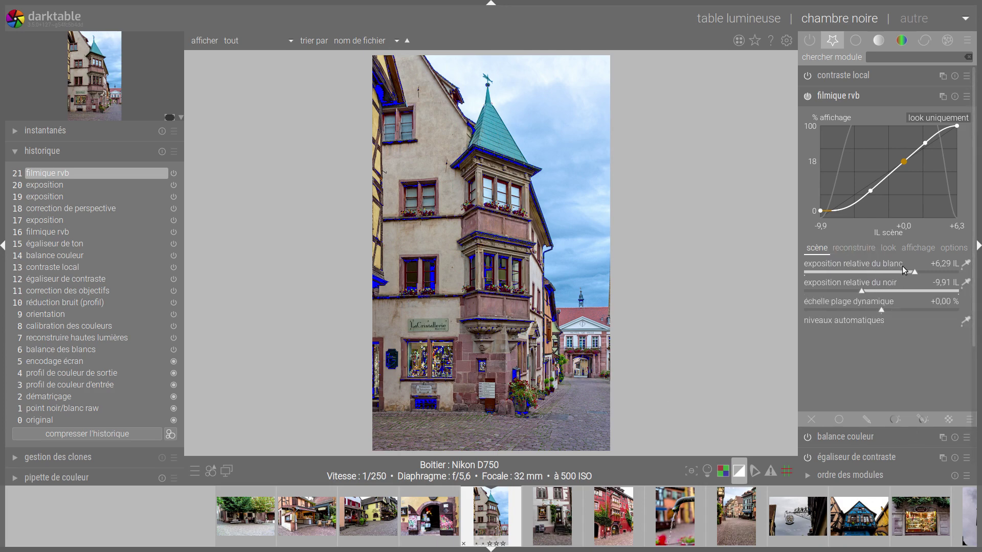
drag(871, 290, 898, 297)
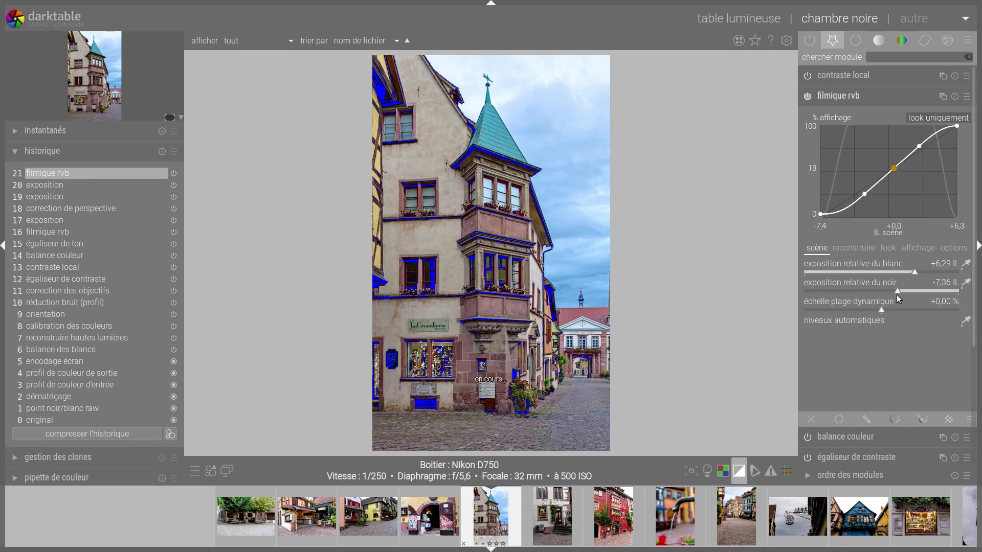
right_click(896, 292)
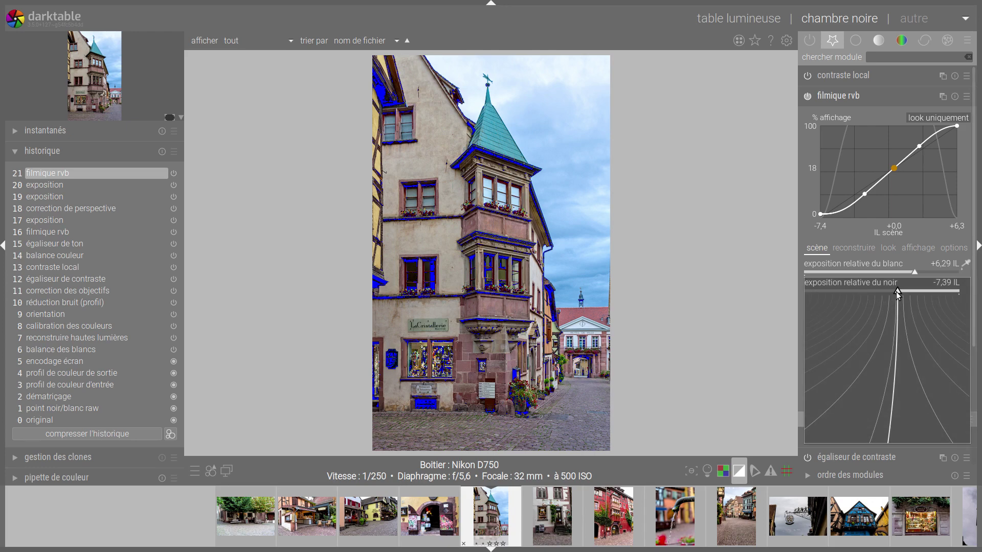
text(7)
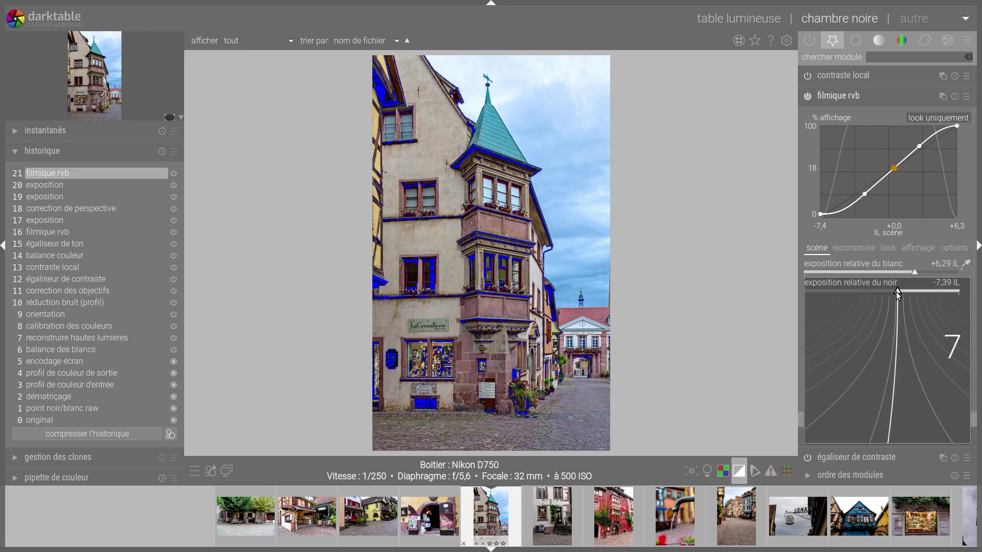
key(BackSpace)
text(-7.5)
key(Return)
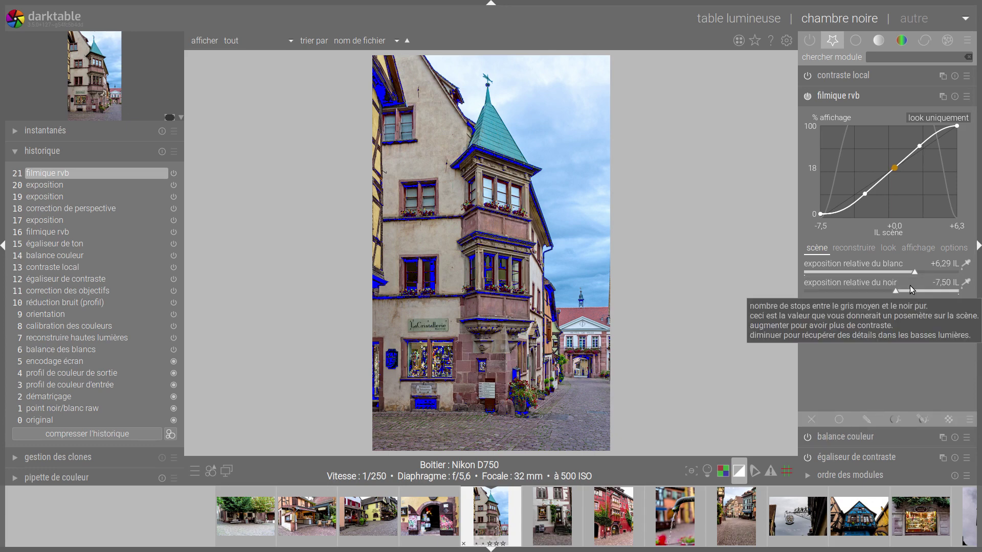
Set exposition relative du blanc to +6,5 IL and turn off the clipping warning over the photo.
right_click(911, 271)
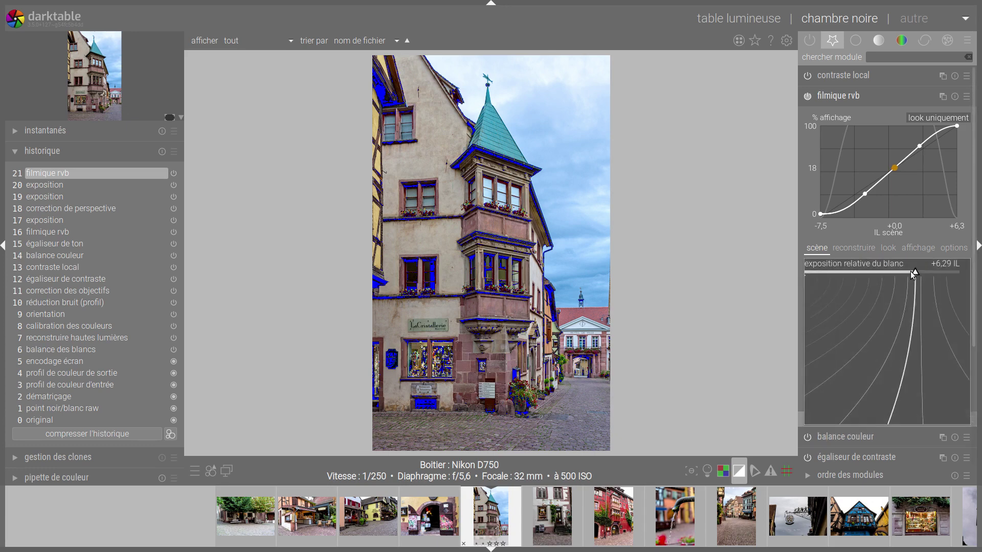
text(6.5)
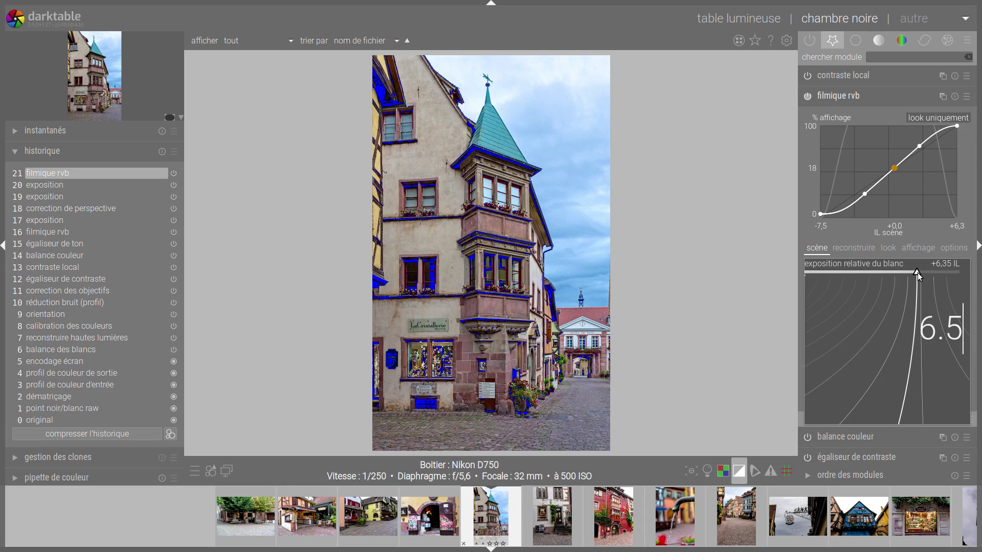
key(Return)
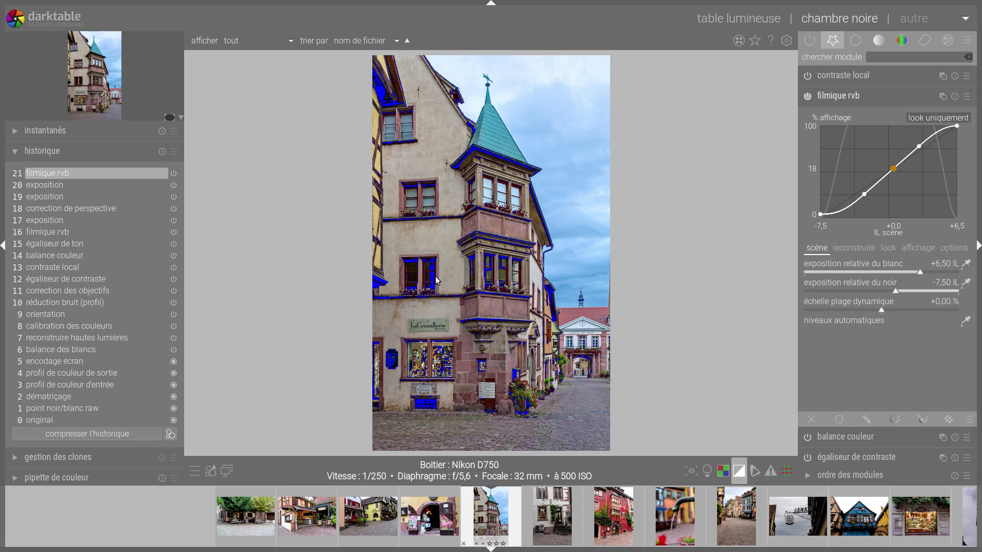
click(742, 473)
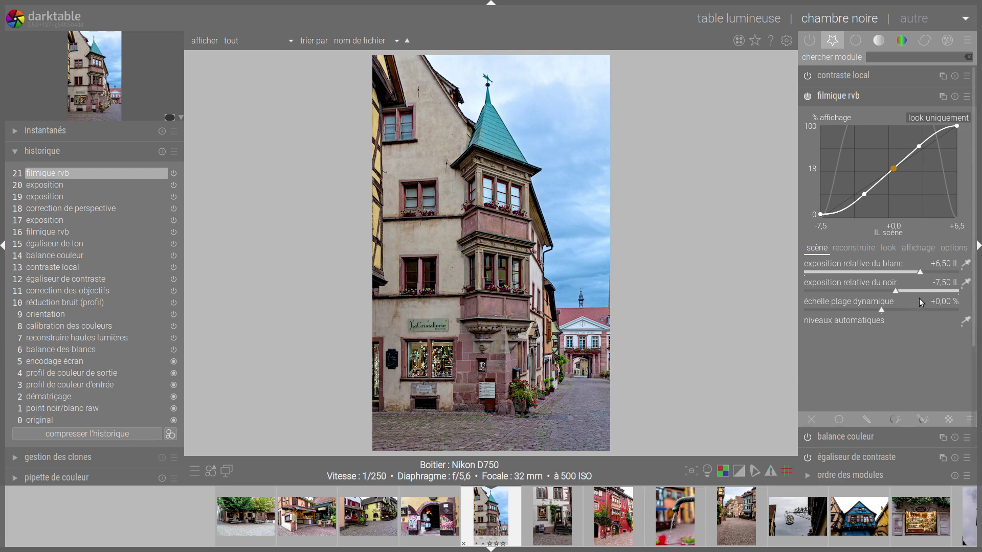
Save the filmique rvb settings as a new preset named BASE, applied automatically to matching images of all formats.
mouse_move(930, 152)
mouse_move(949, 133)
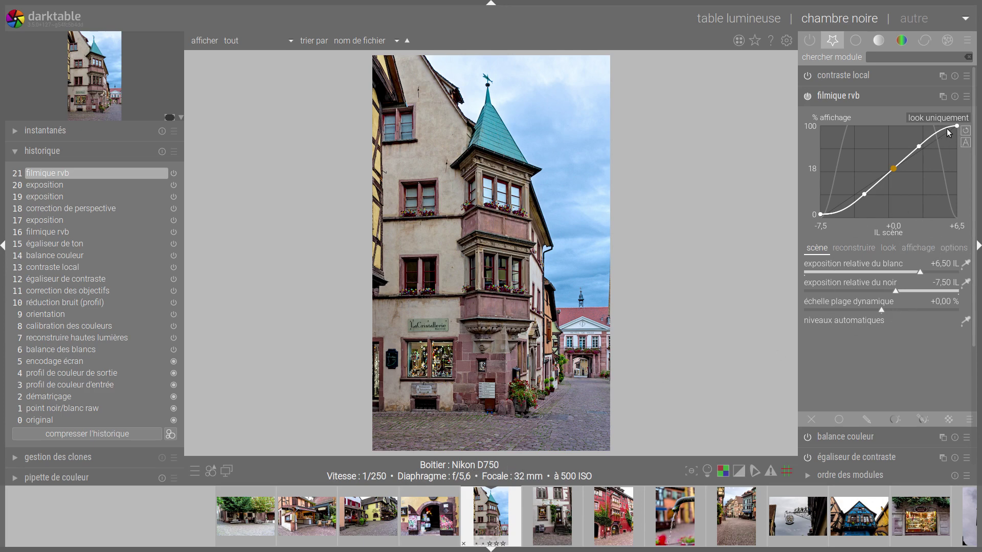
click(967, 97)
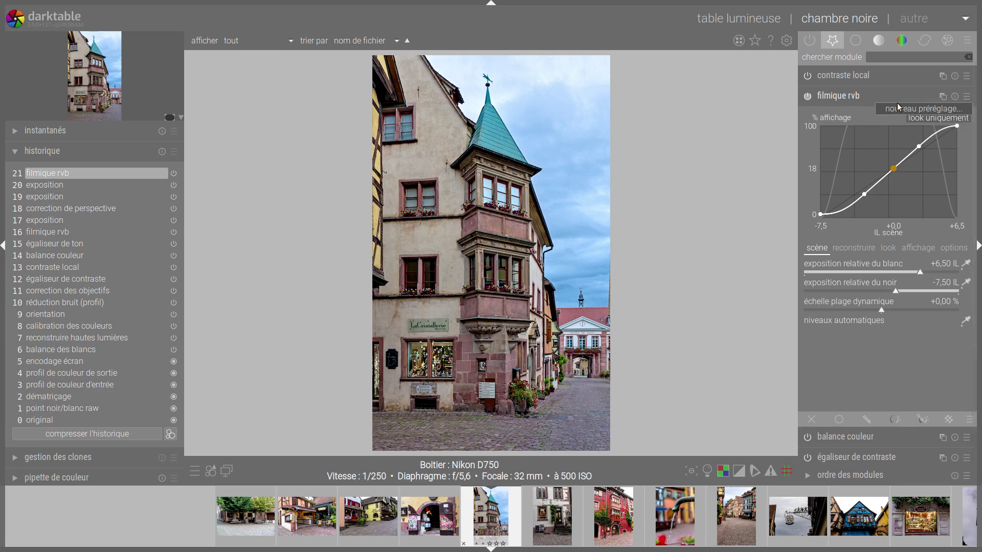
click(913, 108)
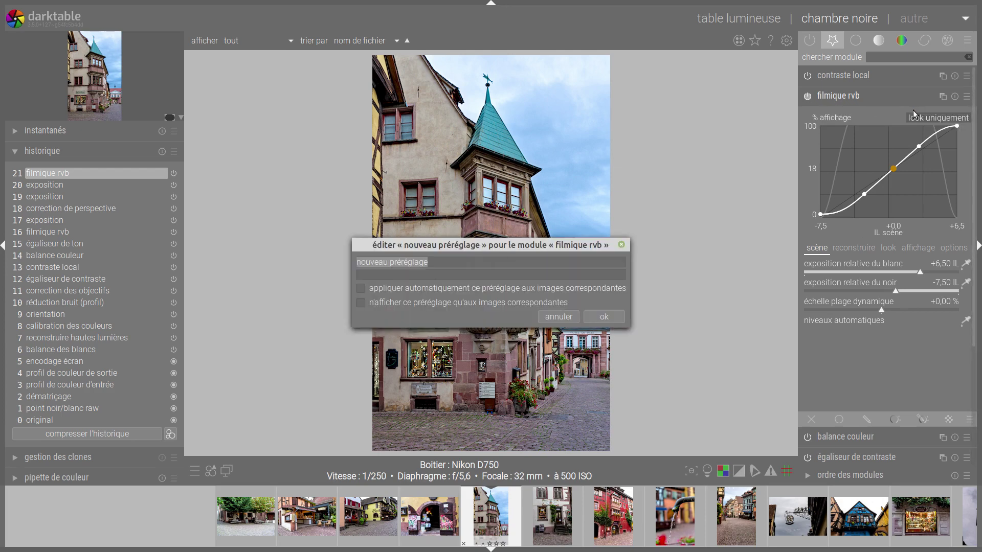
text(BASE)
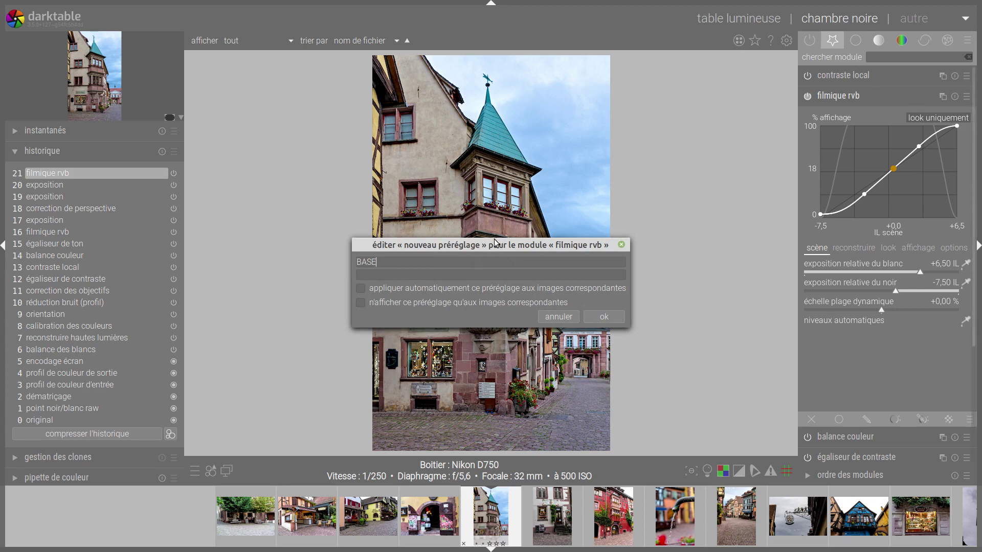
click(360, 290)
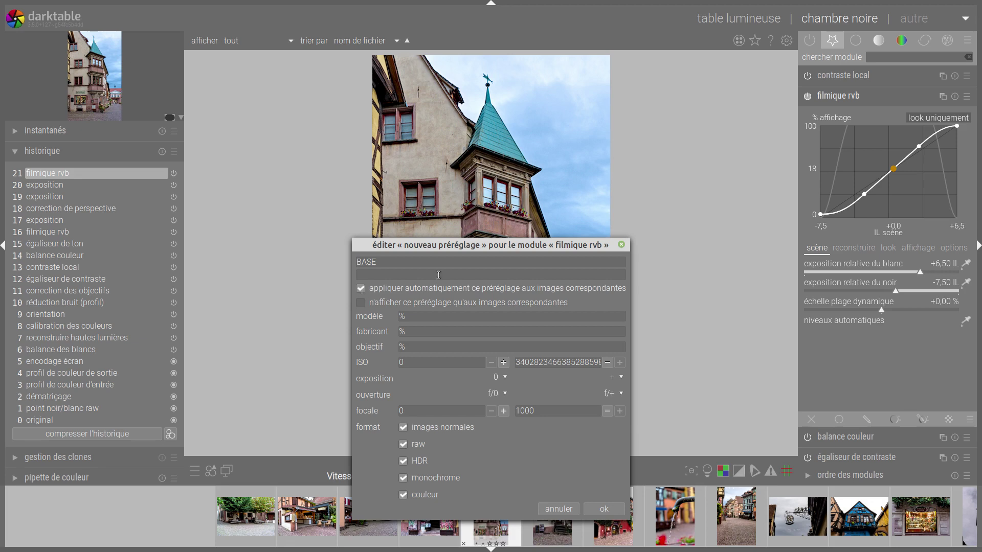
click(605, 510)
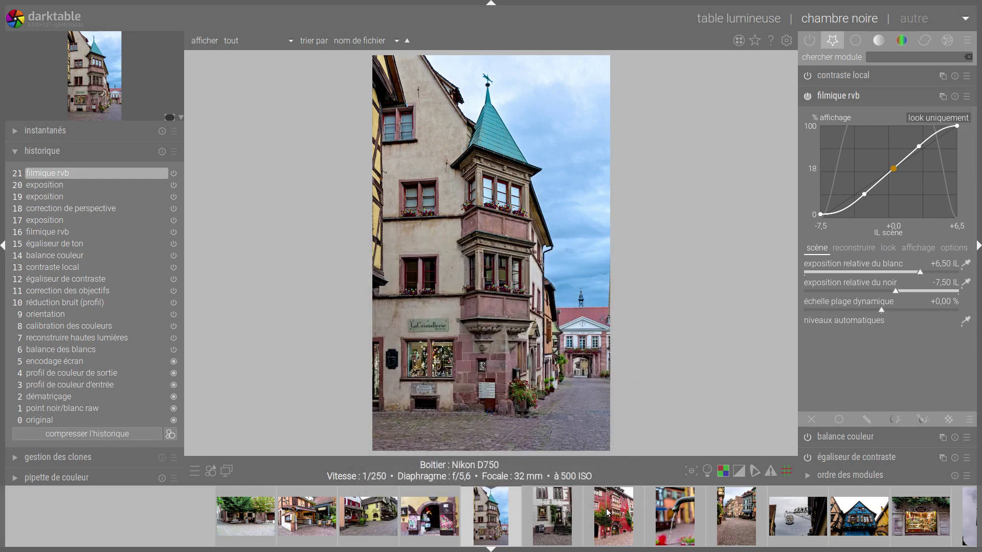
Collapse filmique rvb, open the next photo of the shop facade with steps, and examine its filmique rvb scène and look settings.
click(834, 95)
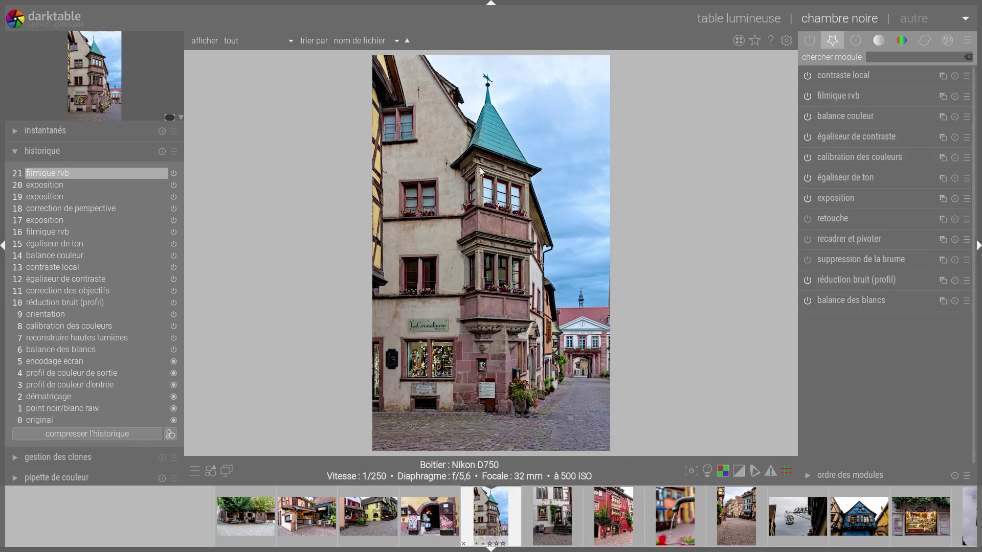
click(838, 97)
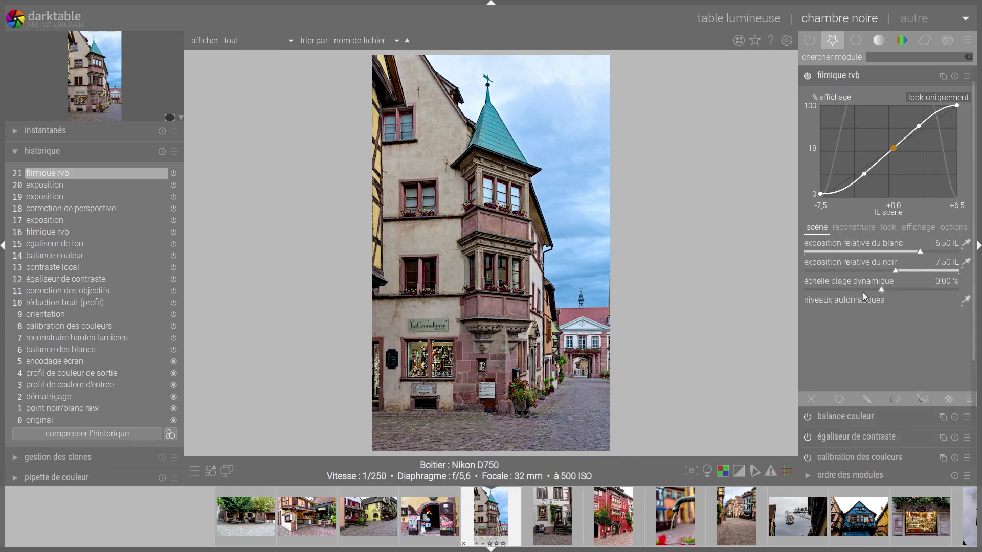
click(851, 97)
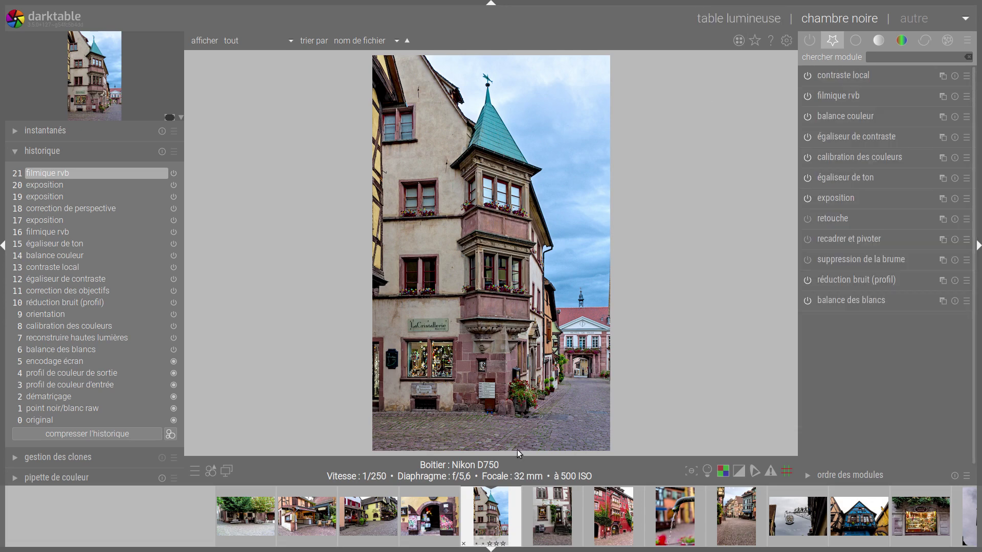
click(547, 518)
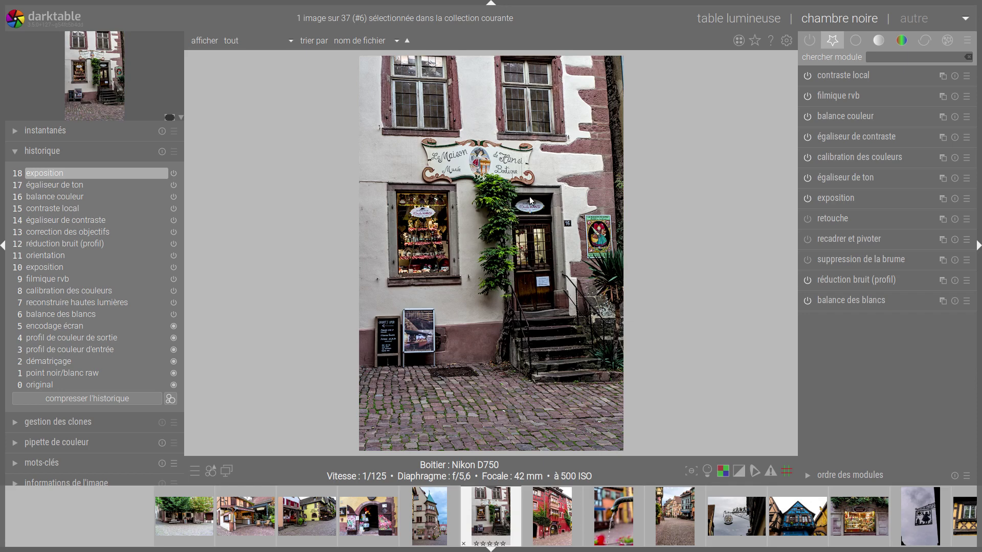
click(845, 95)
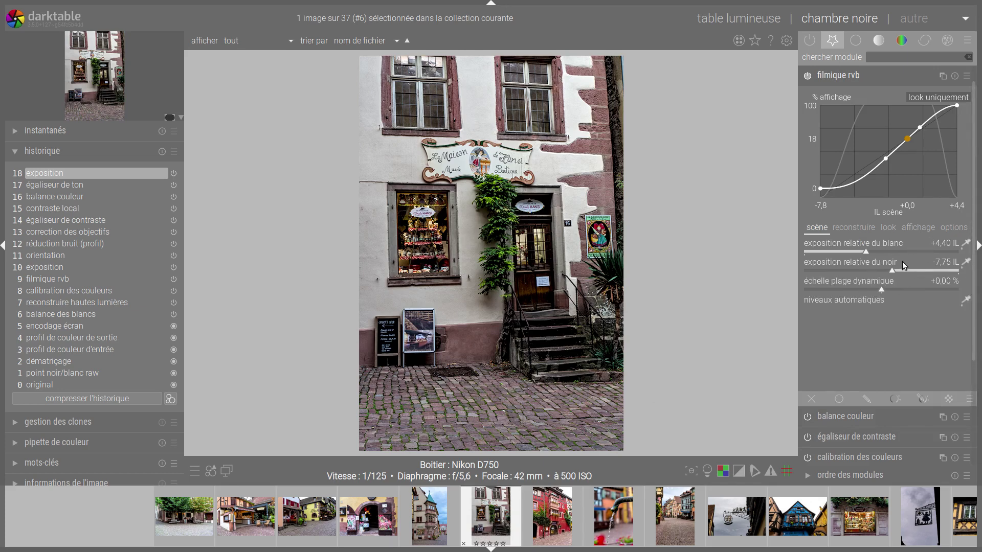
click(888, 229)
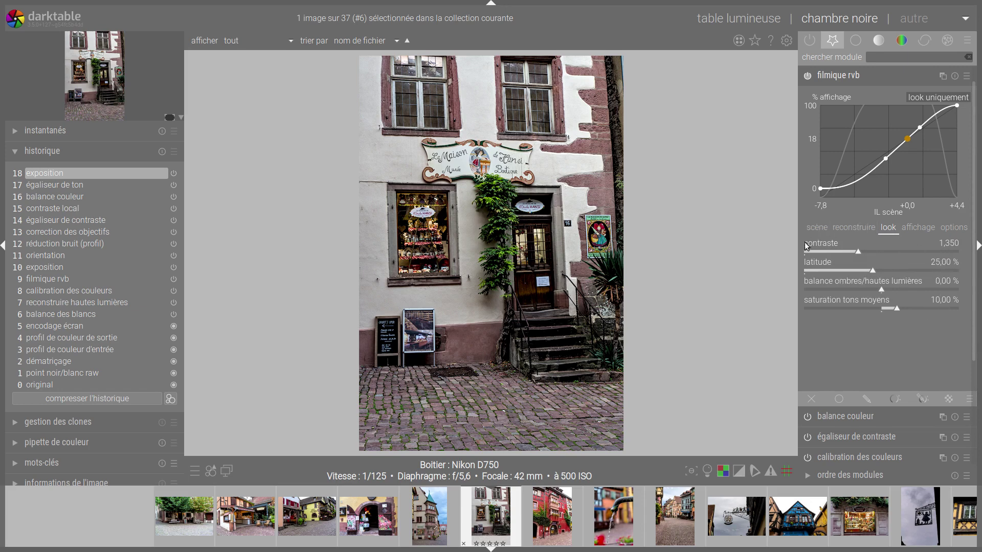
Return to the table lumineuse and delete the shop facade photo's whole development history.
click(747, 19)
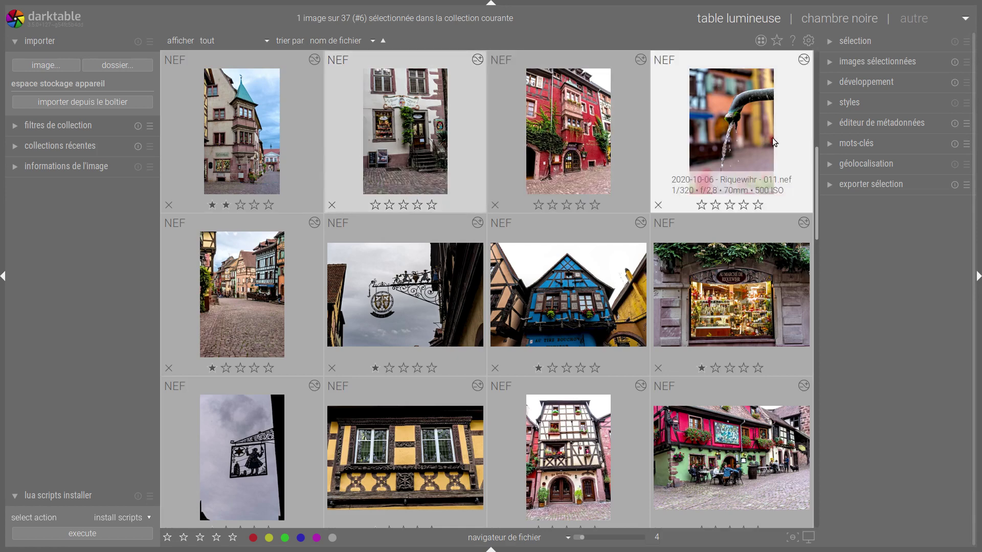
click(830, 83)
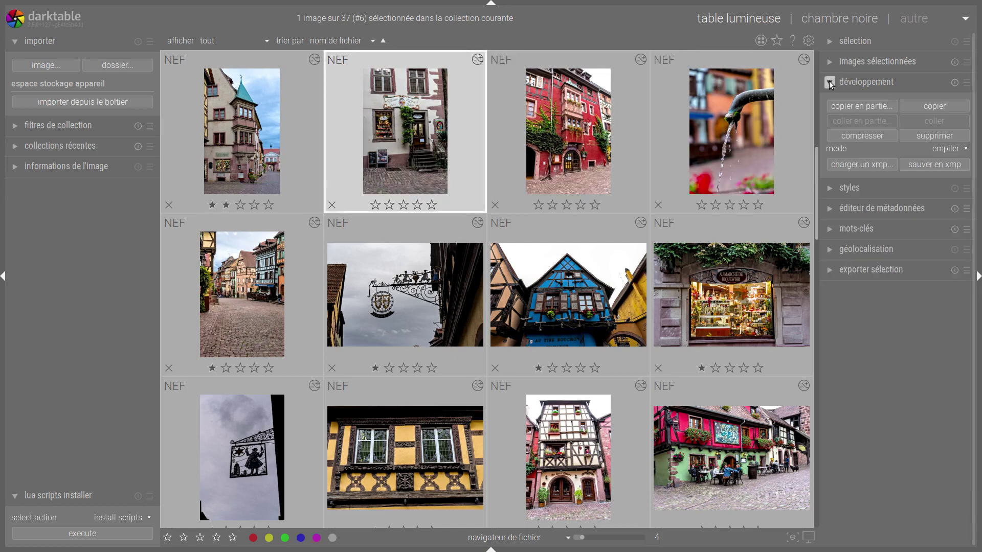
click(932, 136)
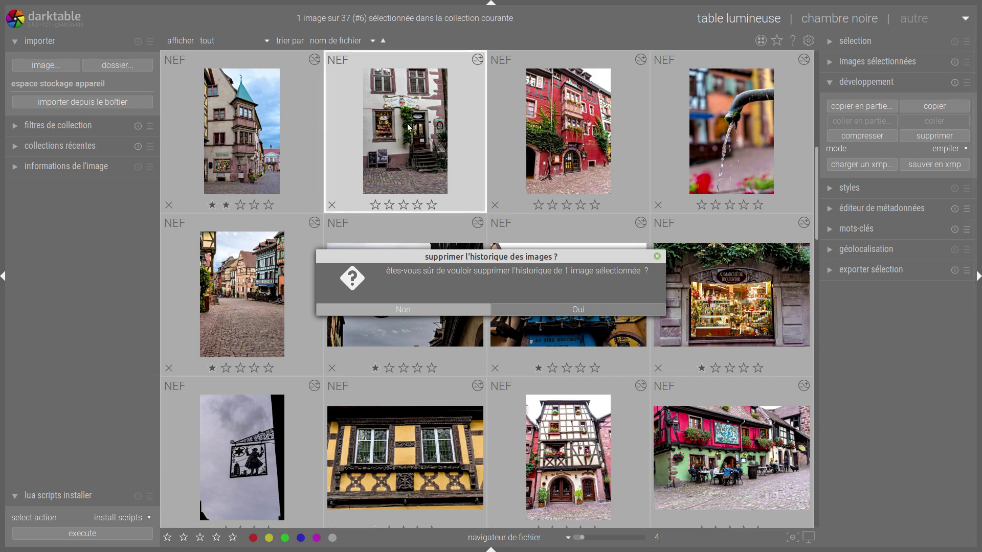
click(584, 310)
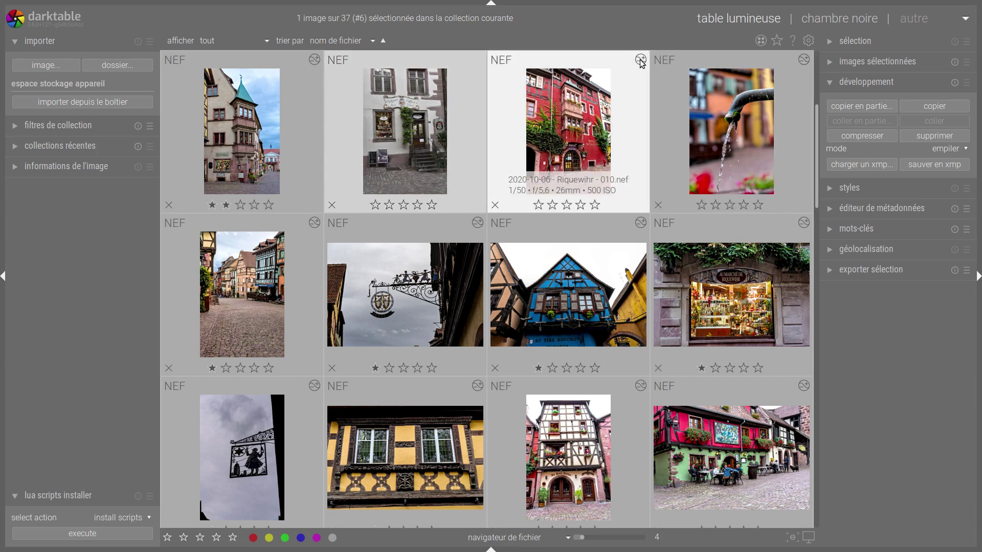
Apply the styles 01 - BASE and 02 - EXPO +1.5 to the selected shop facade photo.
mouse_move(641, 62)
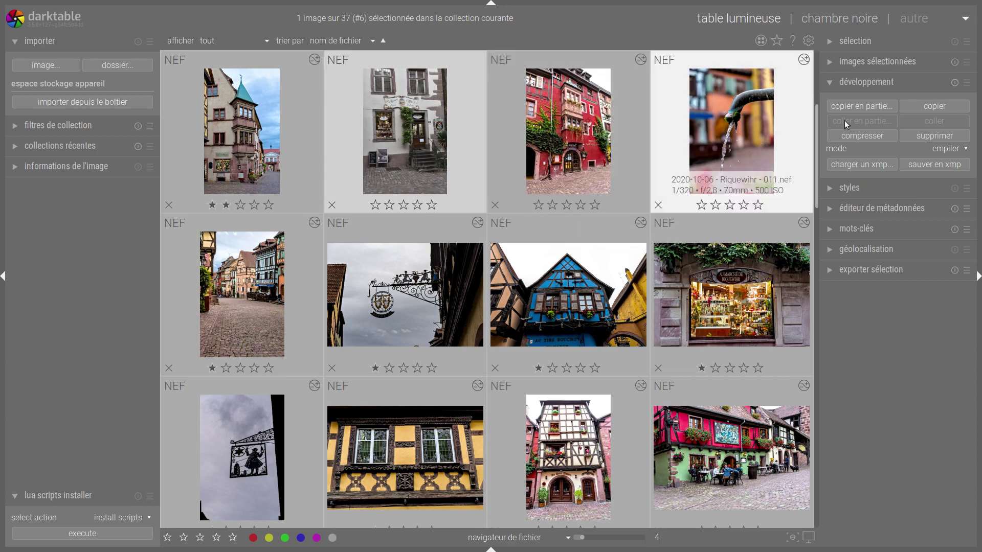
click(828, 189)
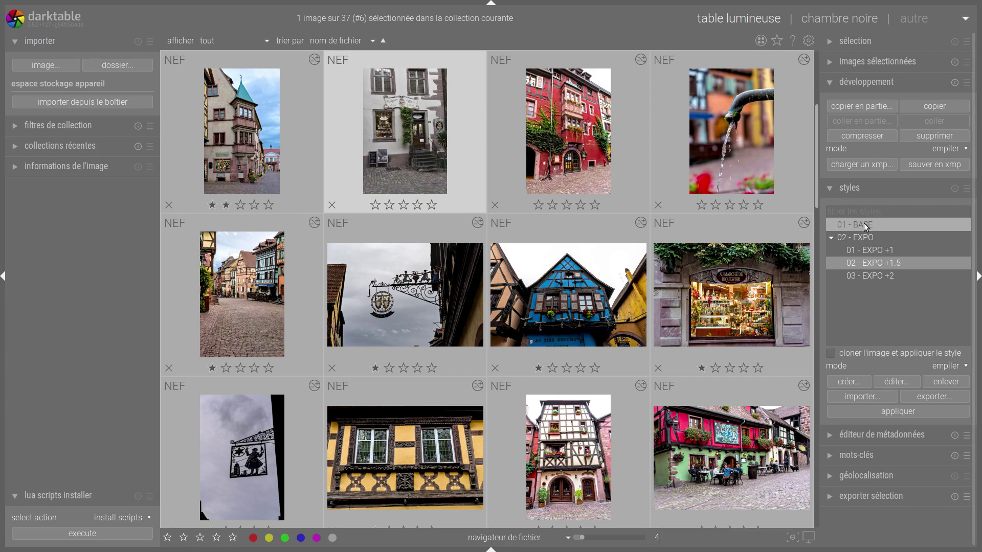
double_click(864, 224)
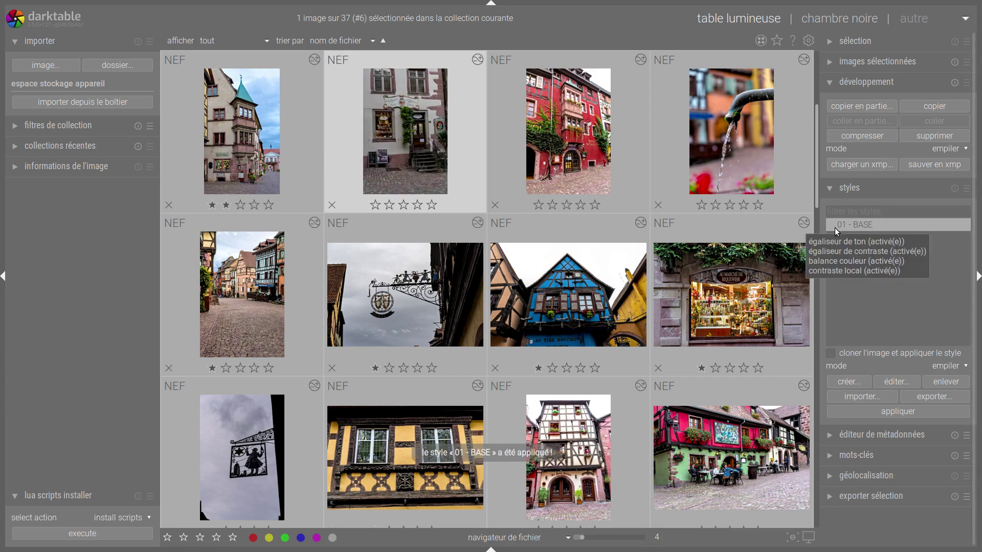
double_click(873, 263)
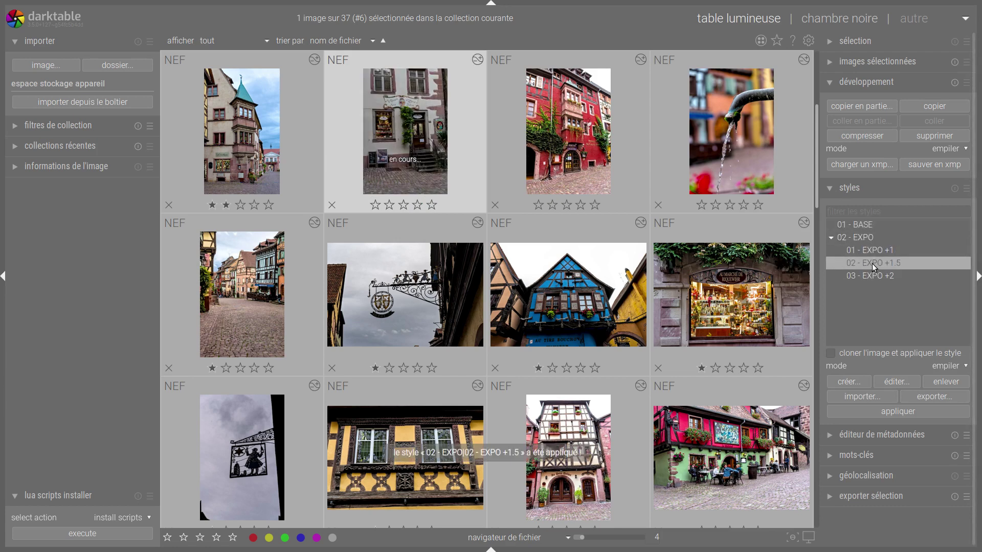
Open the shop facade photo in the chambre noire, examine its filmique rvb reconstruire, look and scène settings, and collapse the module.
double_click(414, 119)
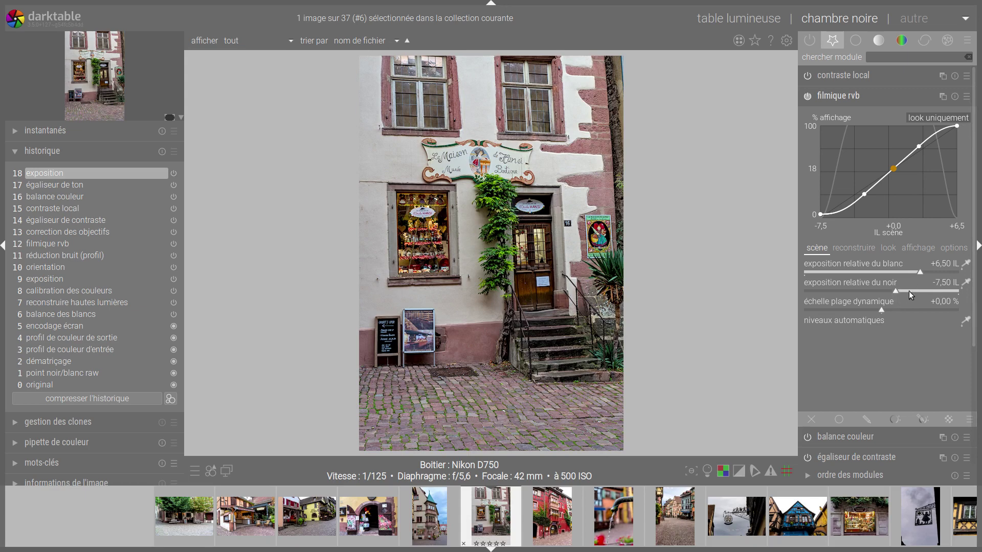
click(863, 247)
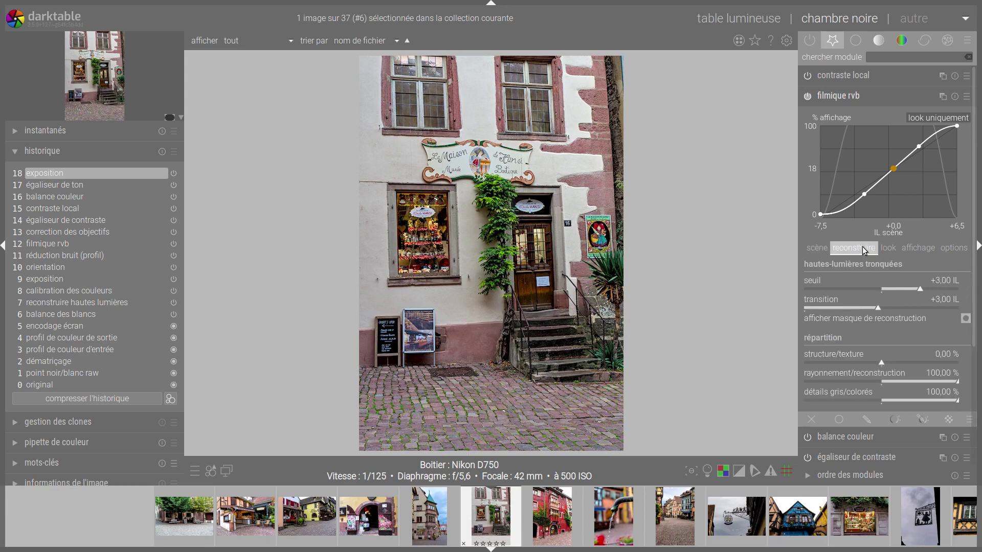
click(892, 250)
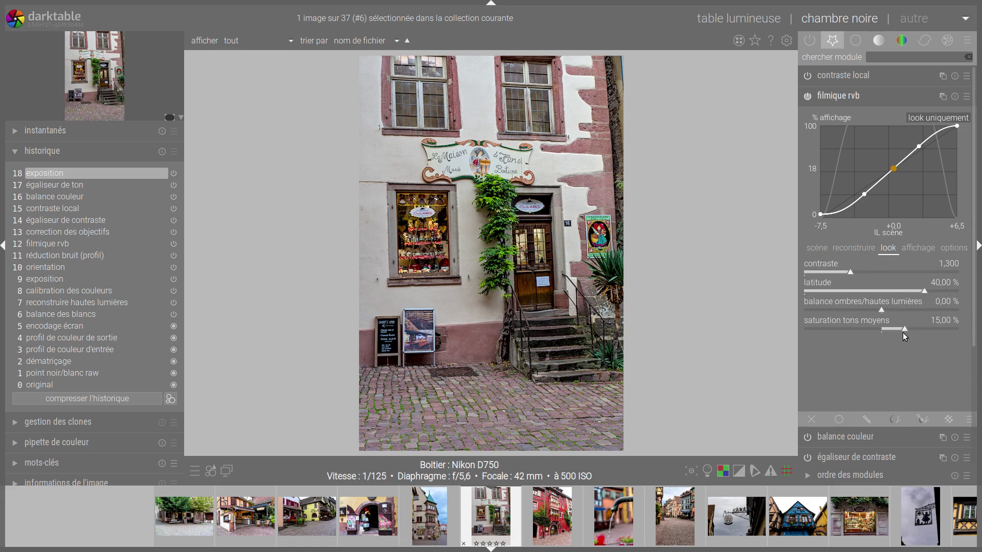
click(844, 97)
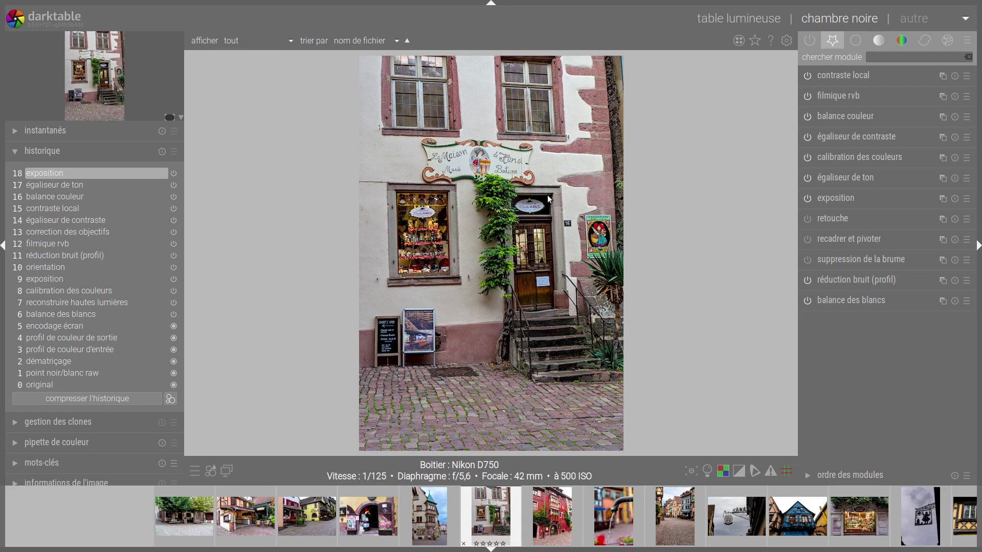
click(835, 98)
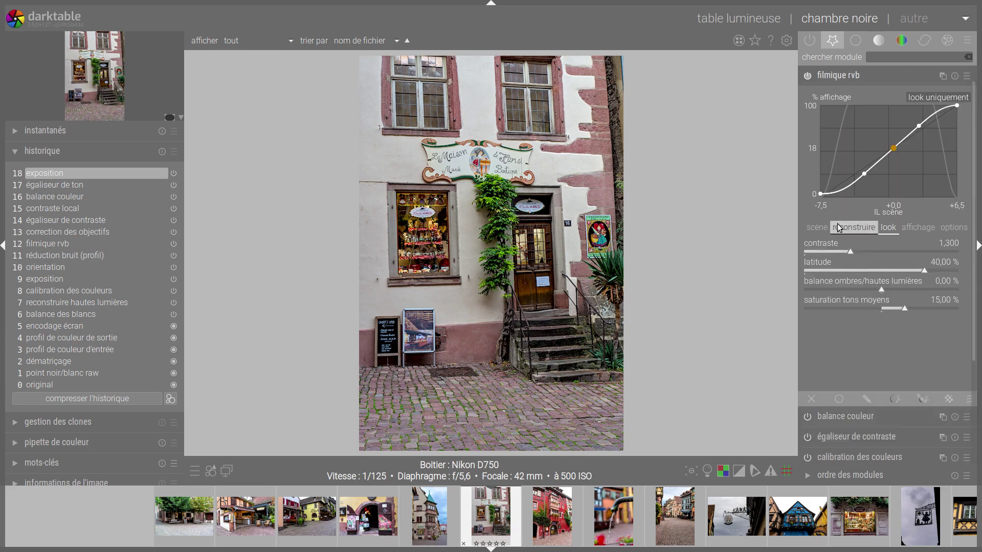
click(822, 230)
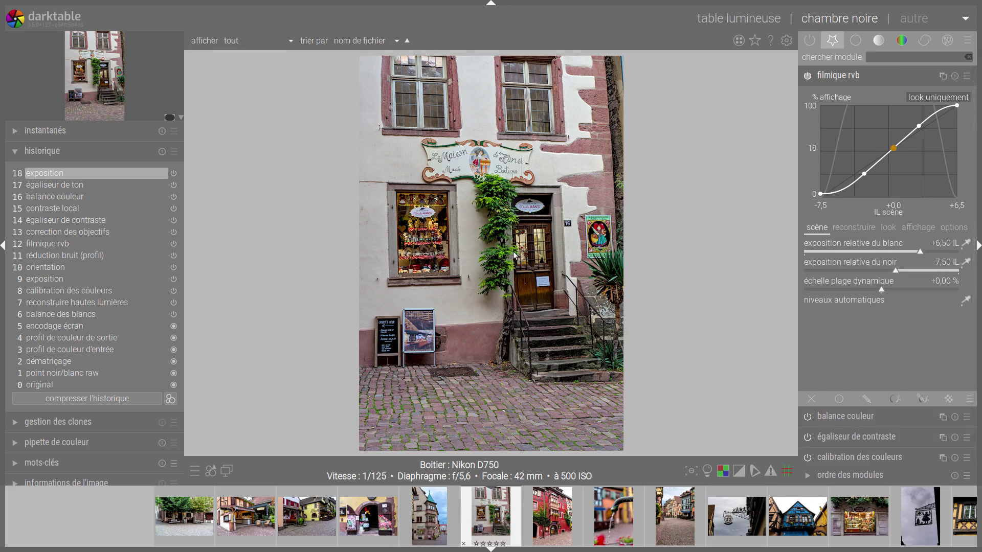
click(828, 75)
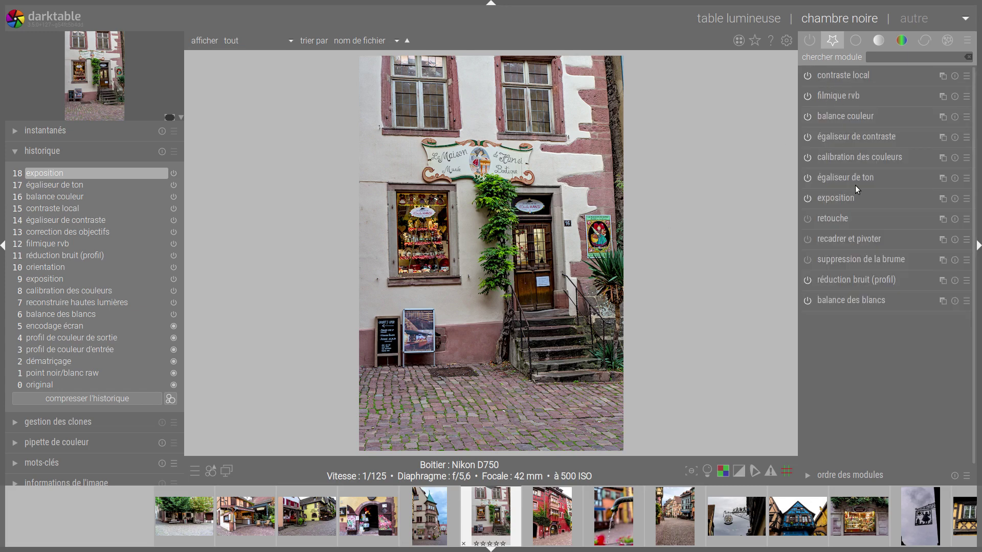